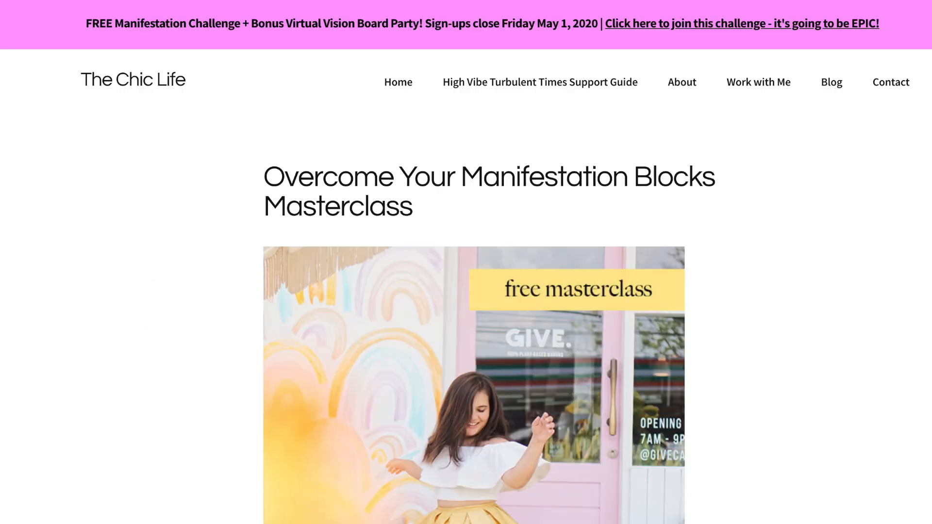
Read through the Overcome Your Manifestation Blocks Masterclass sign-up page
scroll(849, 330, "down", 10)
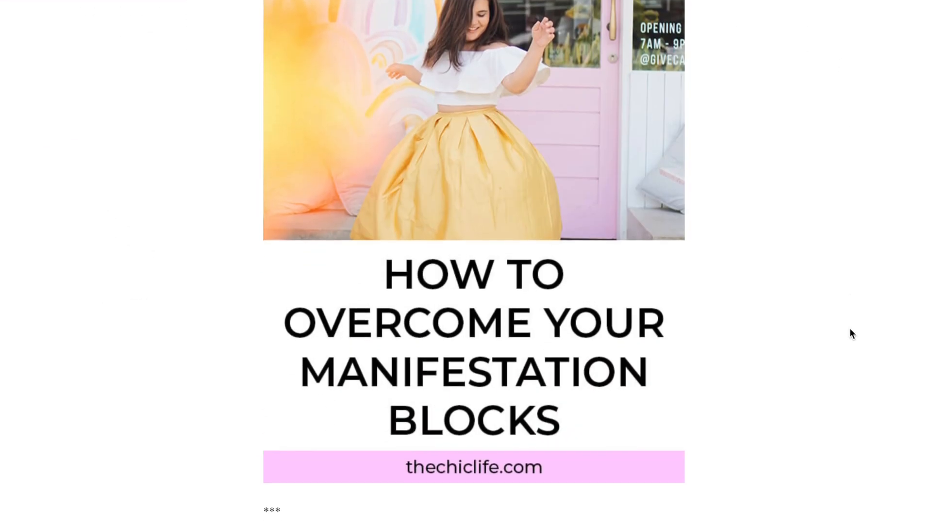
scroll(850, 328, "down", 4)
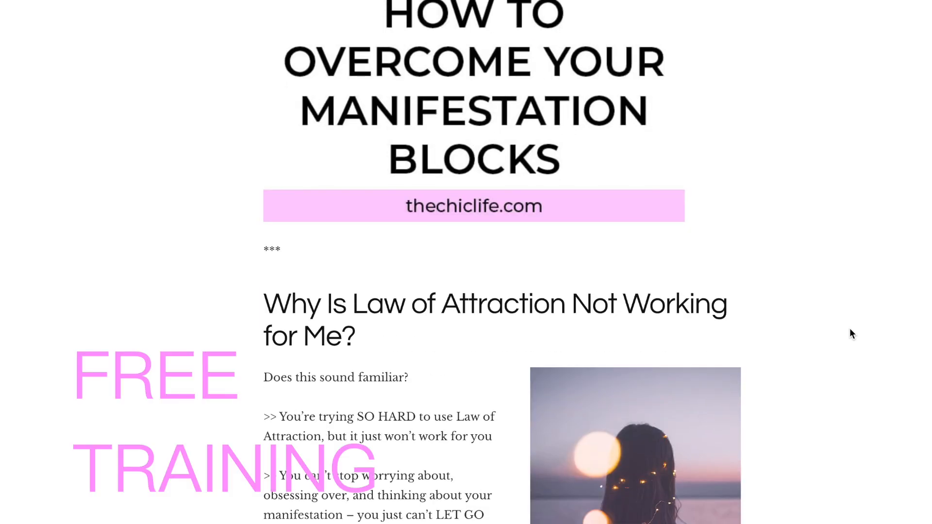
scroll(849, 329, "down", 6)
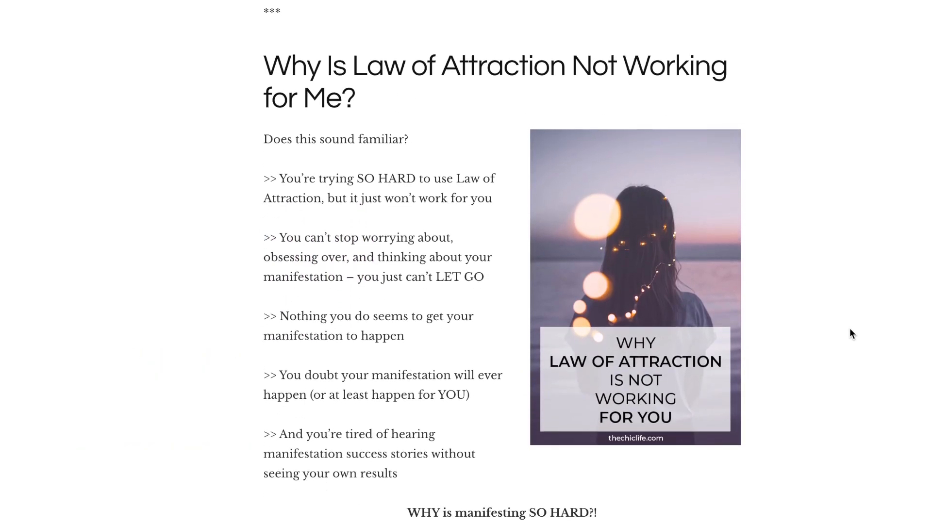
scroll(850, 329, "down", 12)
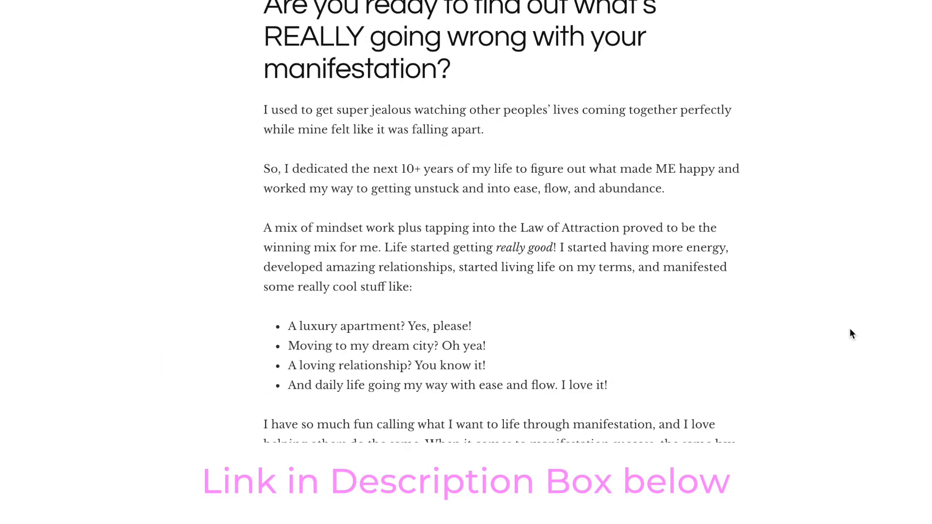
scroll(850, 329, "down", 10)
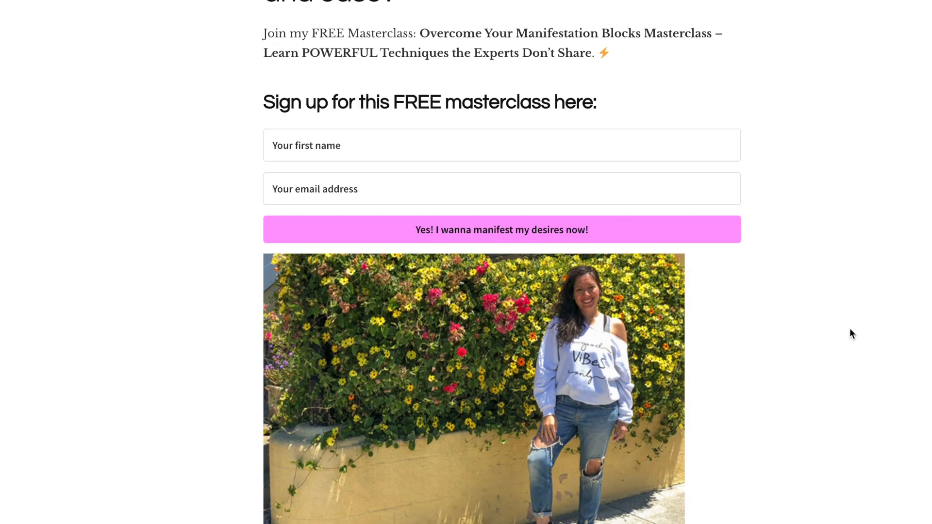
scroll(849, 333, "down", 3)
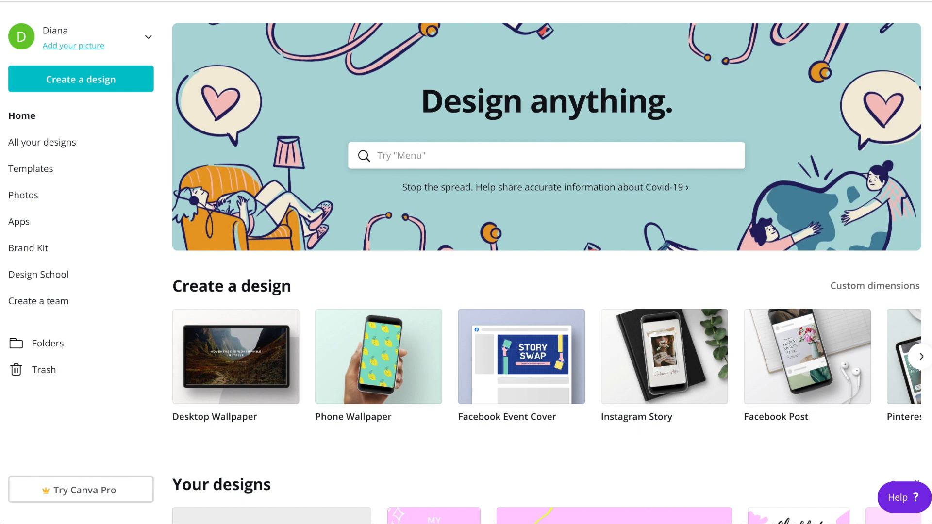
Search for desktop wallpaper and start a blank Desktop Wallpaper design
left_click(464, 155)
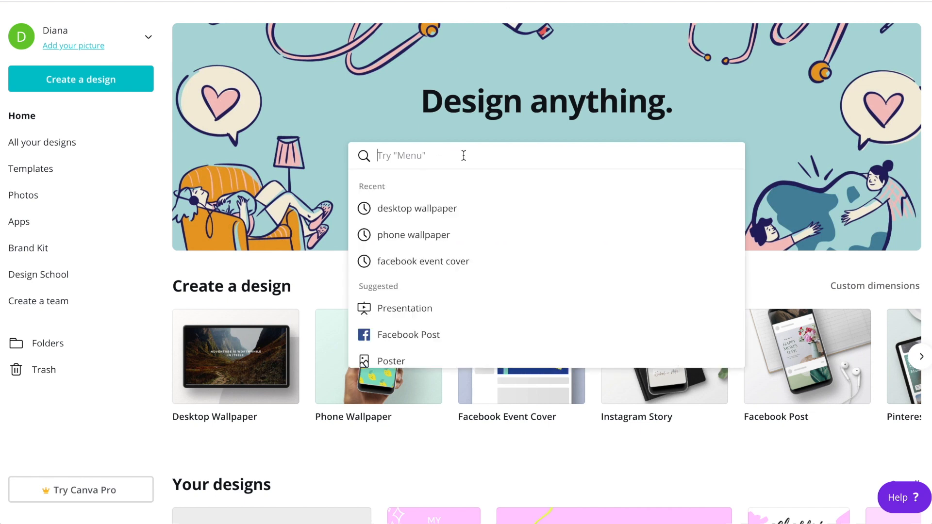
type("desktop wall")
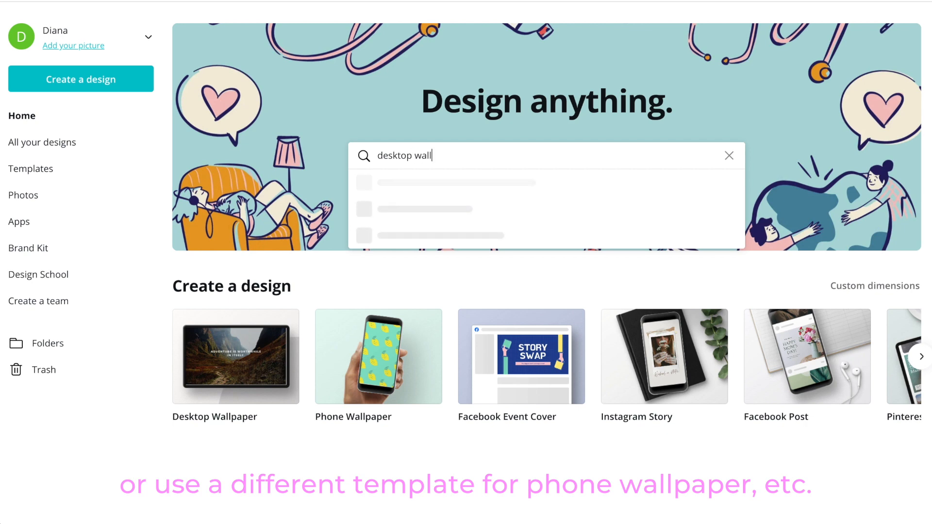
type("paper")
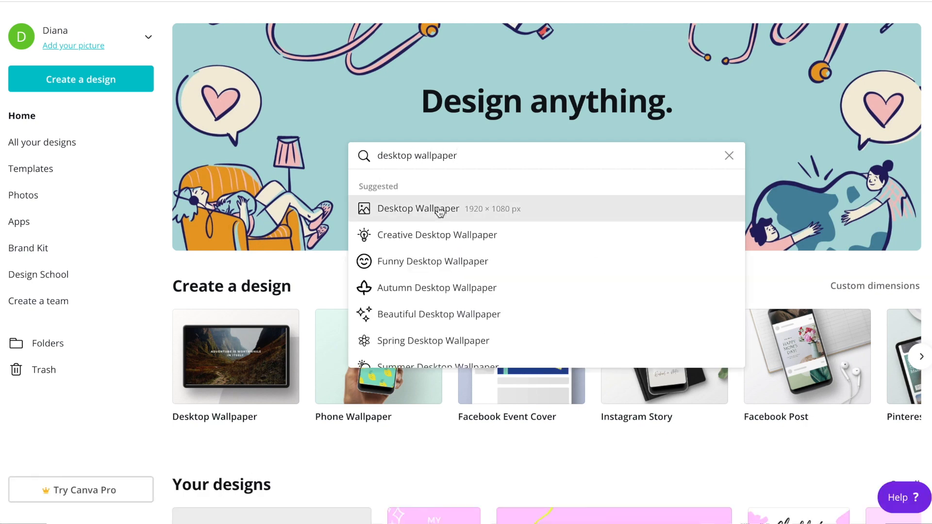
left_click(439, 212)
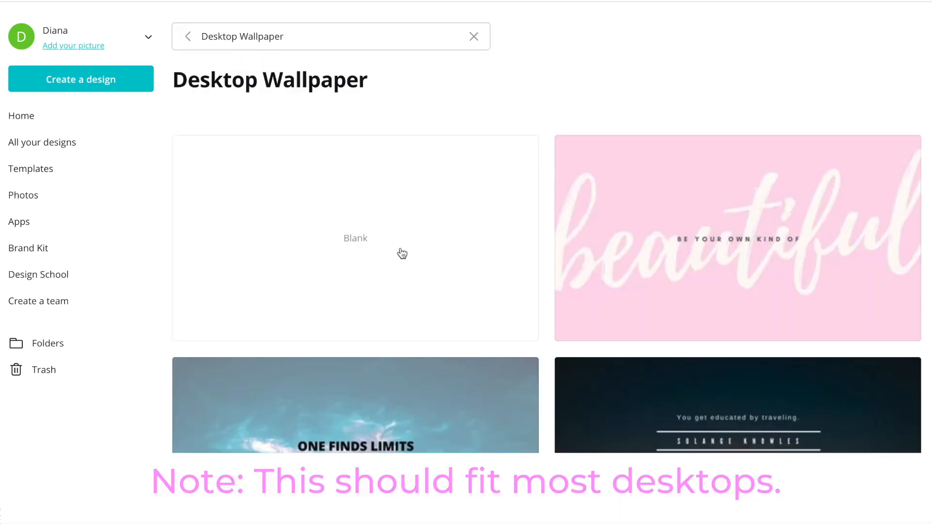
left_click(402, 253)
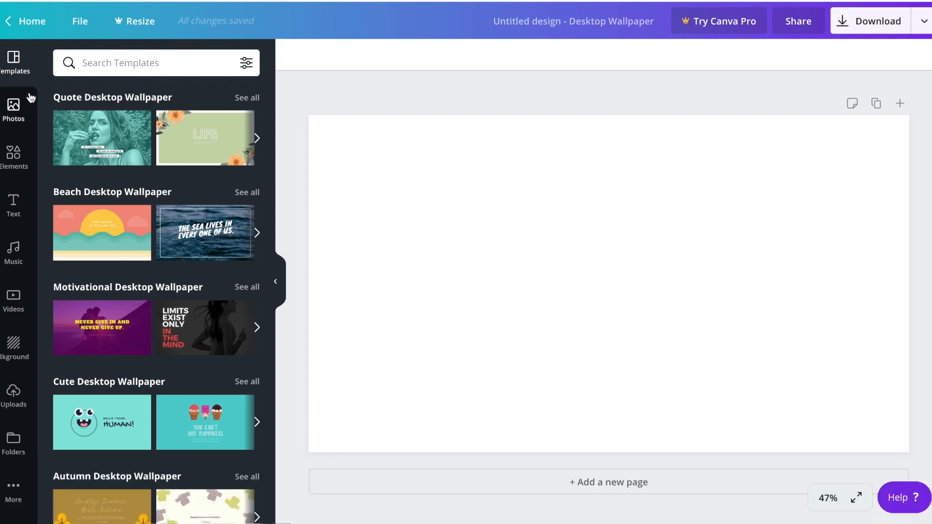
Add a heading text box to the blank page reading My Life
left_click(13, 106)
scroll(139, 189, "down", 5)
scroll(138, 196, "down", 3)
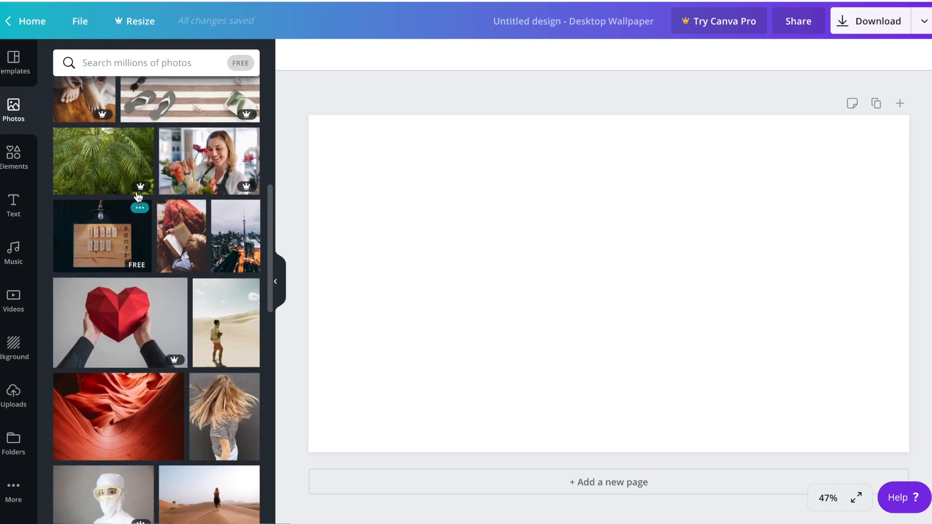
scroll(139, 197, "up", 8)
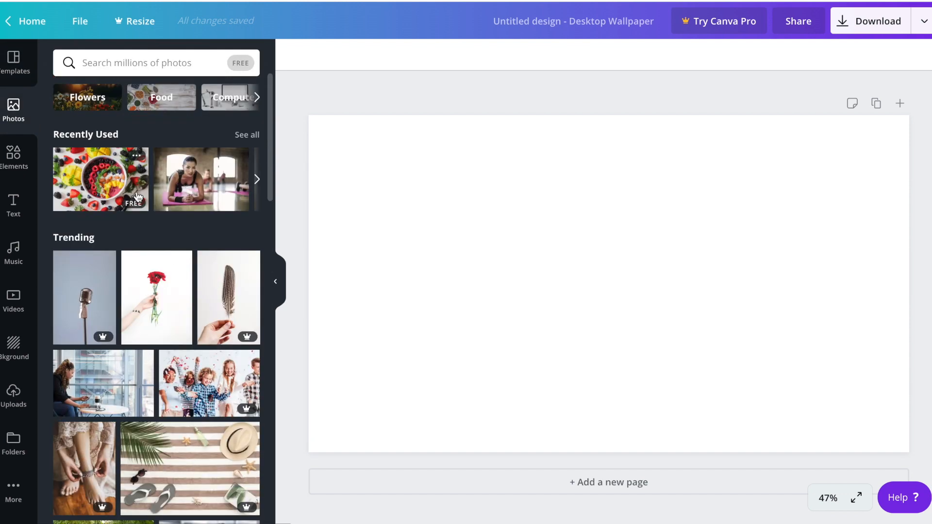
left_click(13, 207)
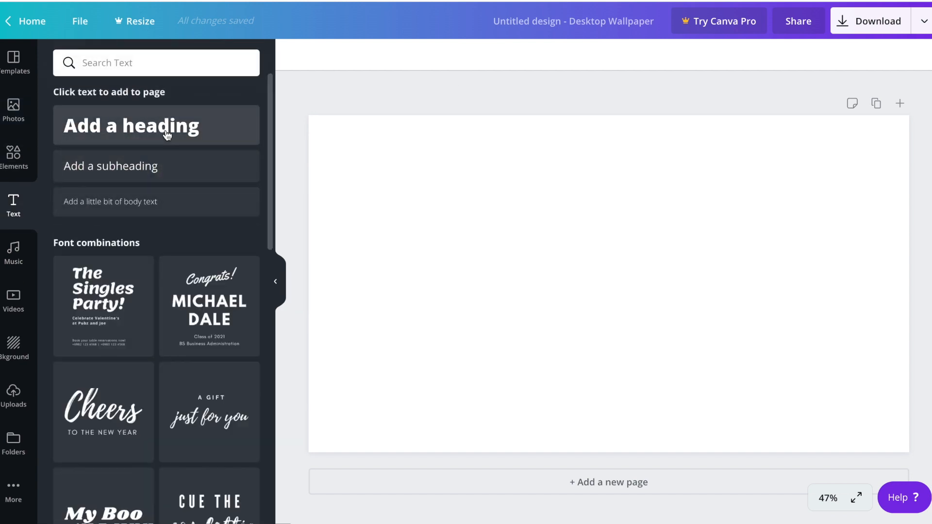
left_click(133, 124)
type("My li")
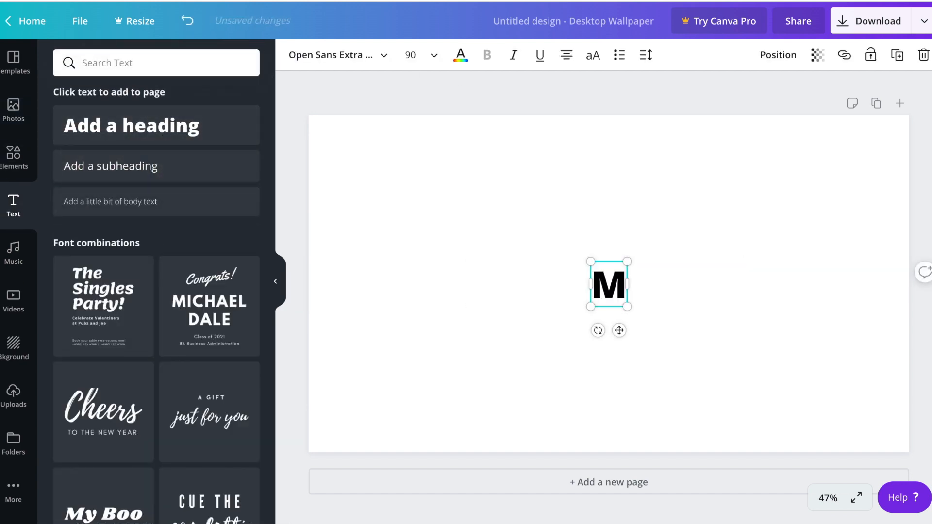
key("BackSpace")
key("BackSpace")
type("Life")
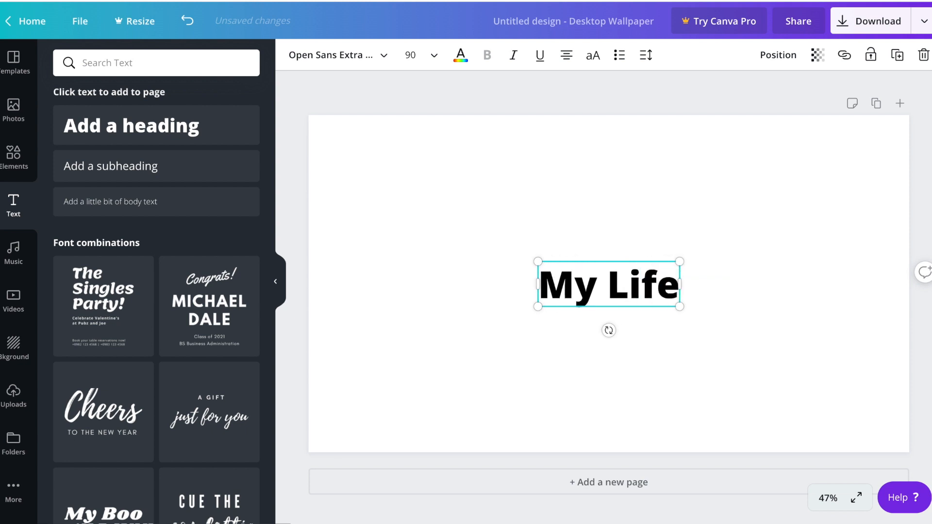
Change the My Life heading's font to Allura
left_click(556, 225)
double_click(595, 277)
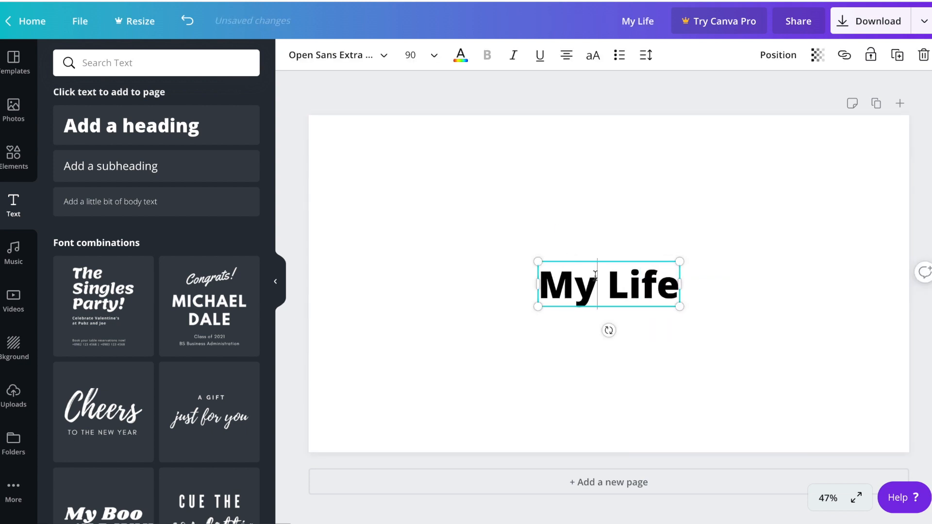
key("super+a")
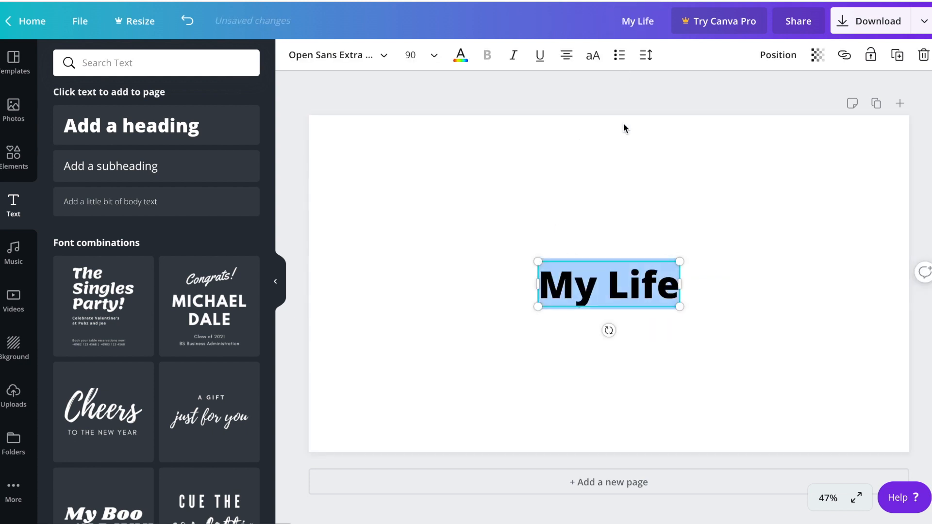
left_click(384, 58)
left_click(83, 176)
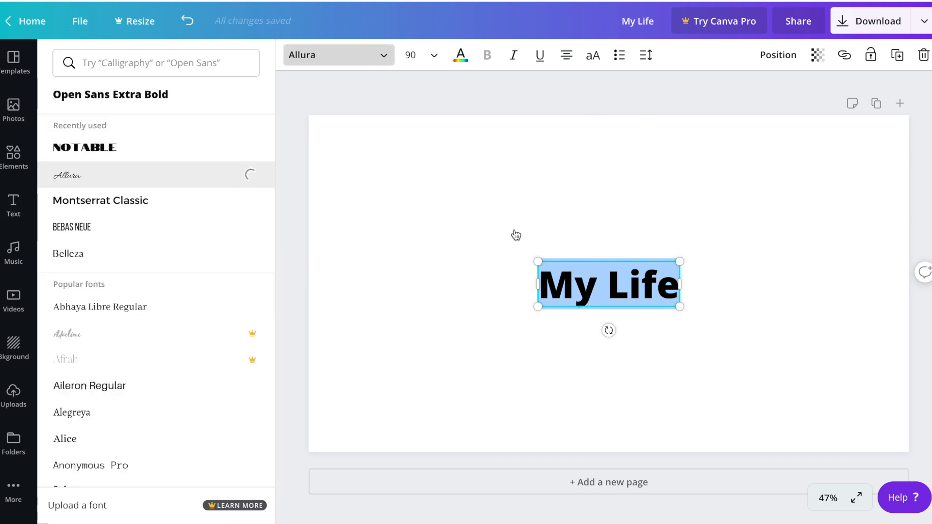
left_click(482, 241)
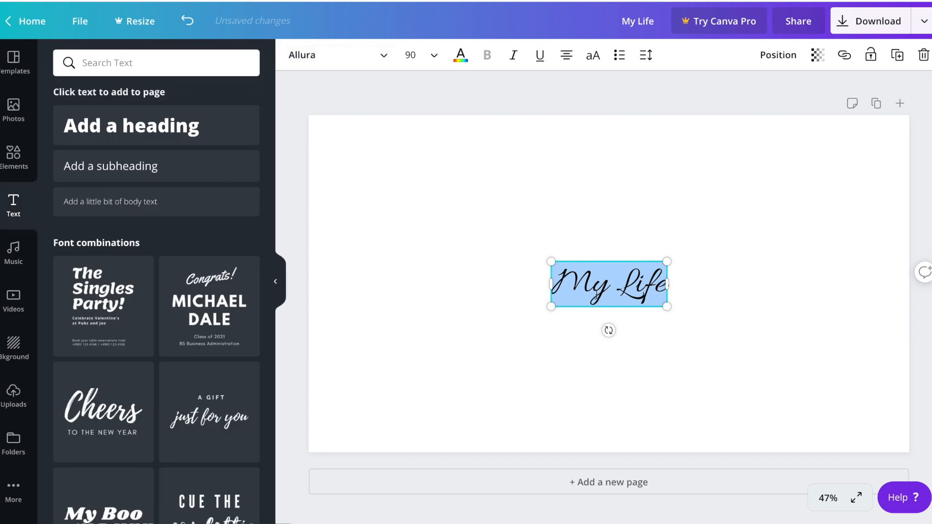
left_click(695, 270)
left_click(637, 291)
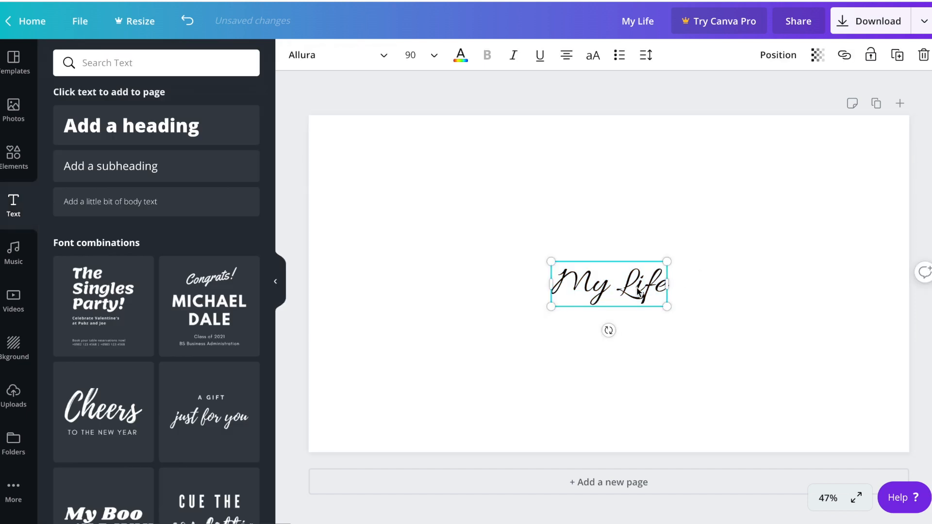
left_click(684, 335)
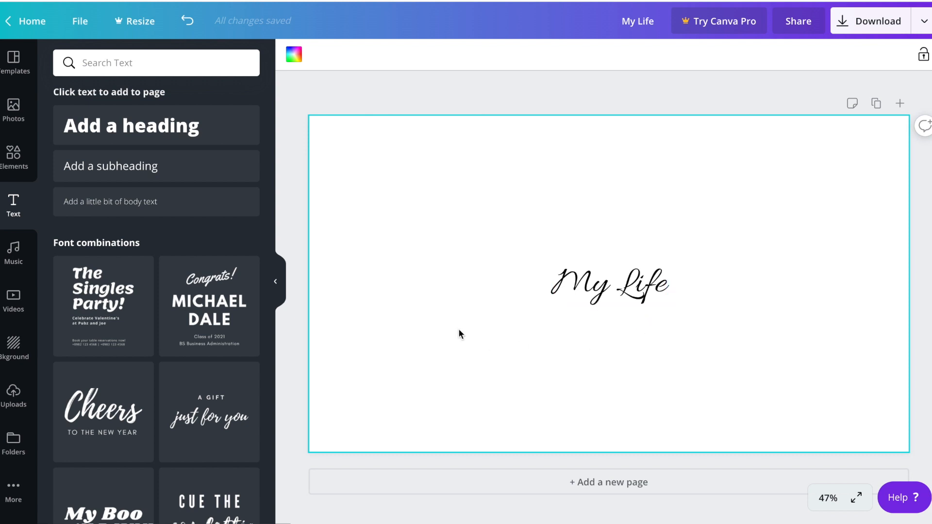
Search the photo library for house and browse the results
left_click(13, 107)
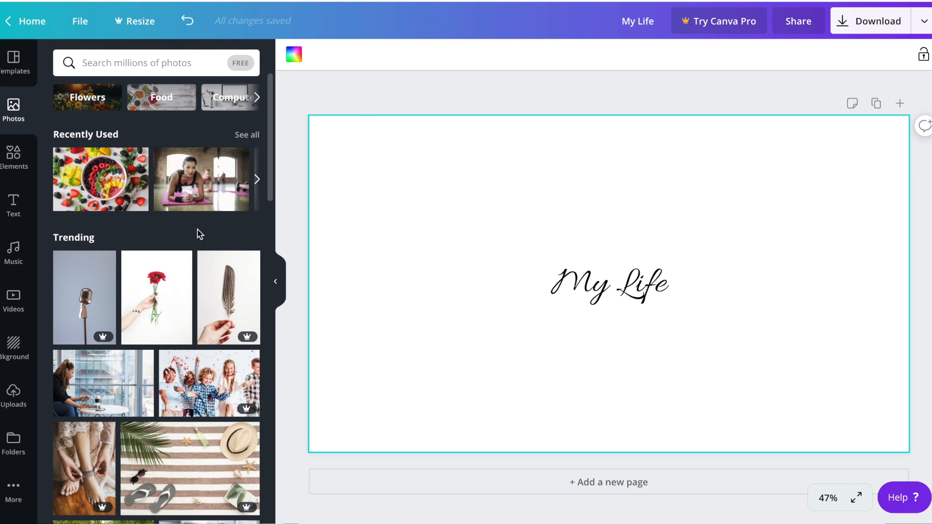
left_click(158, 64)
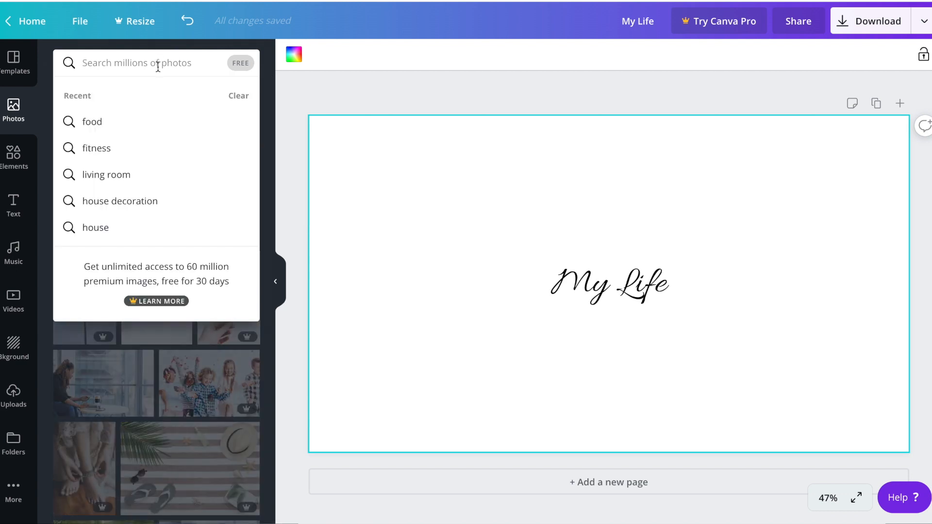
type("house")
key("Return")
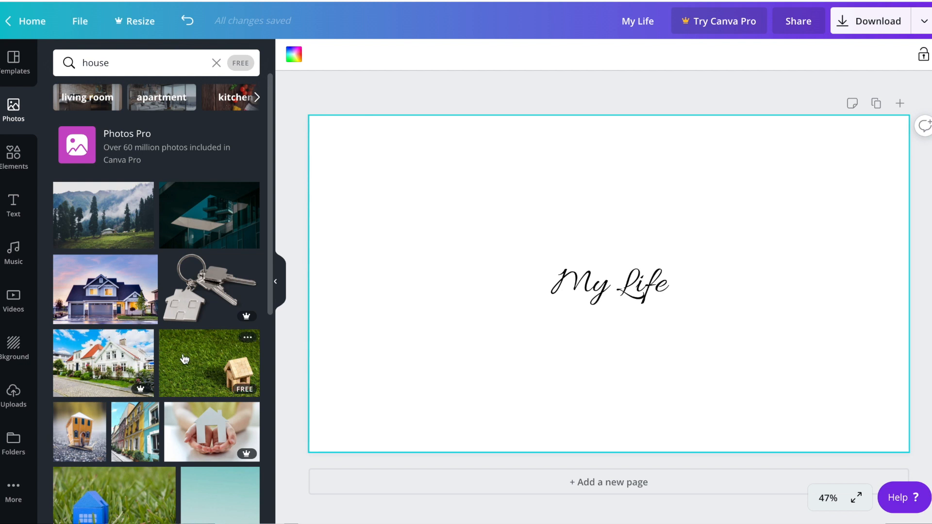
scroll(184, 359, "down", 5)
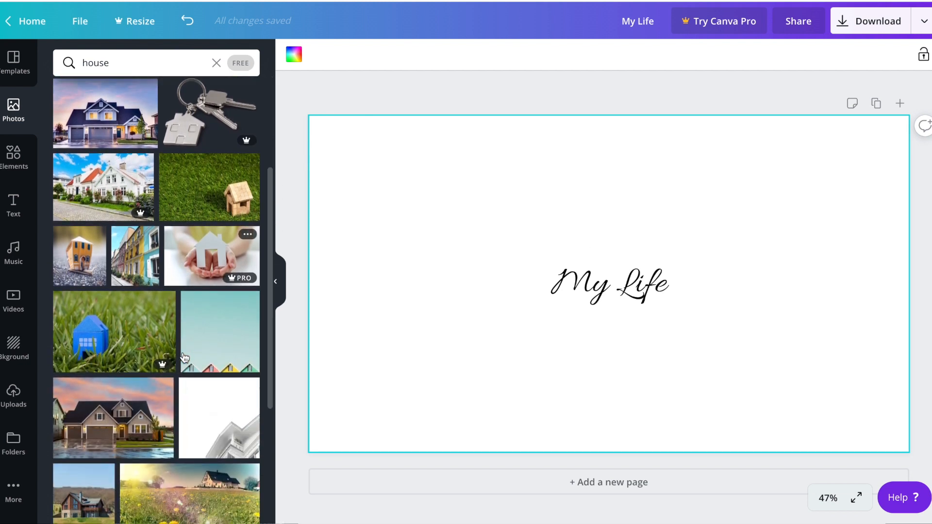
scroll(185, 359, "down", 6)
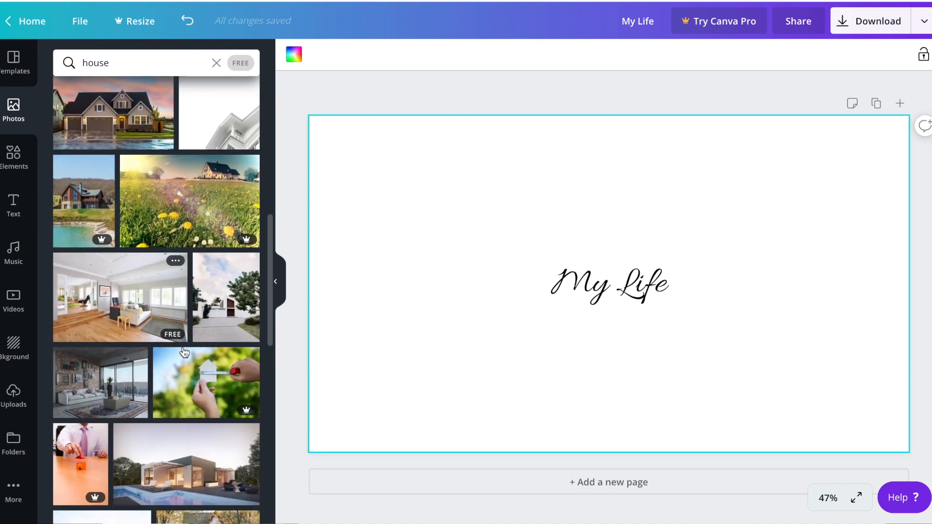
scroll(184, 346, "down", 3)
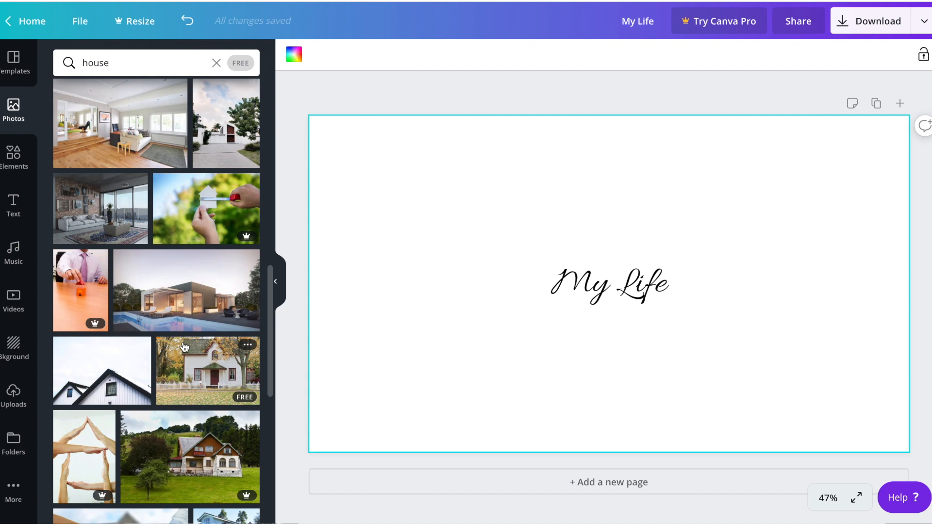
scroll(184, 346, "up", 2)
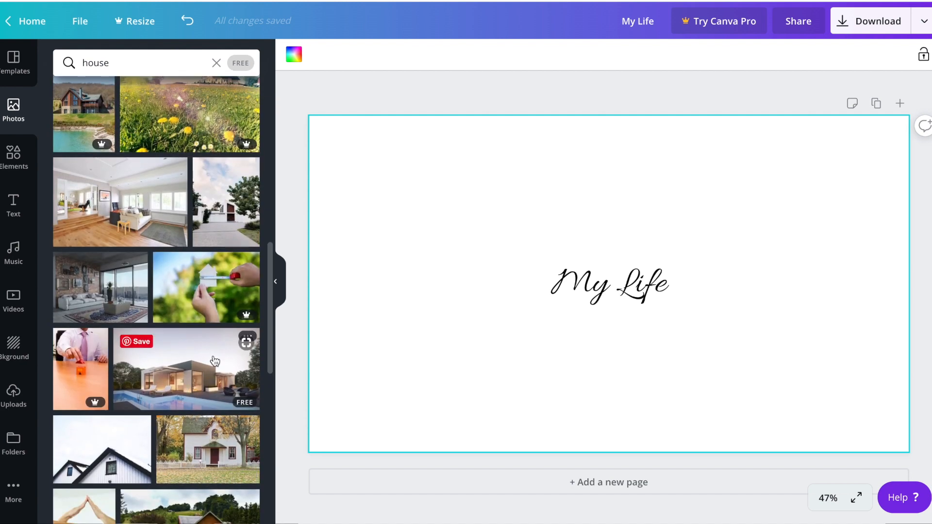
scroll(180, 376, "down", 3)
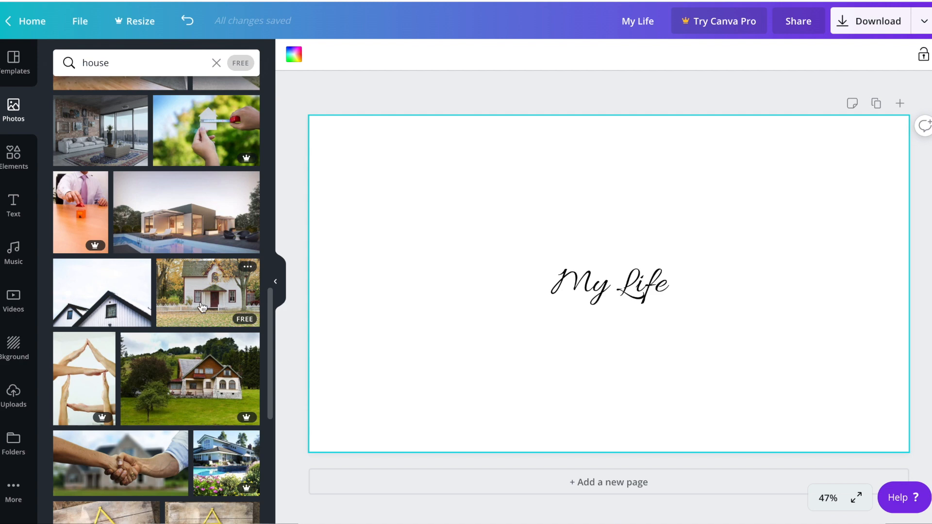
scroll(202, 307, "down", 10)
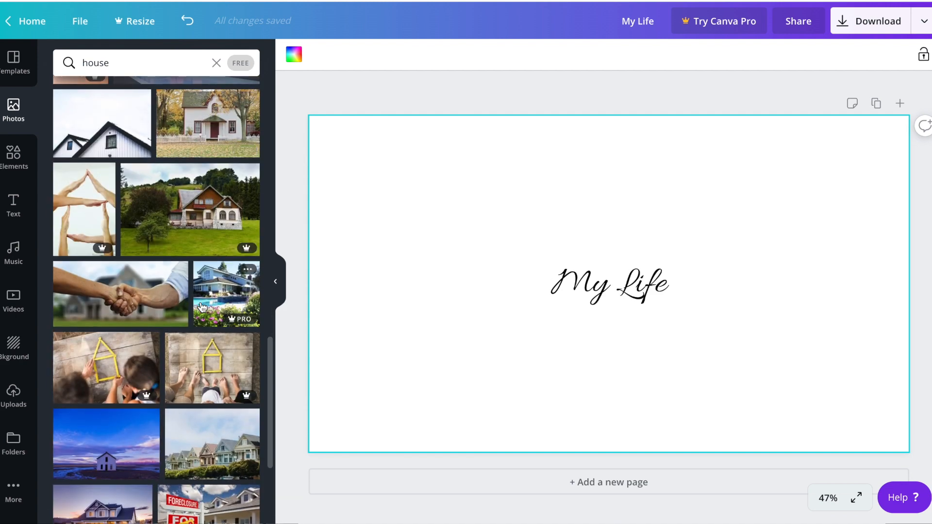
scroll(202, 307, "down", 5)
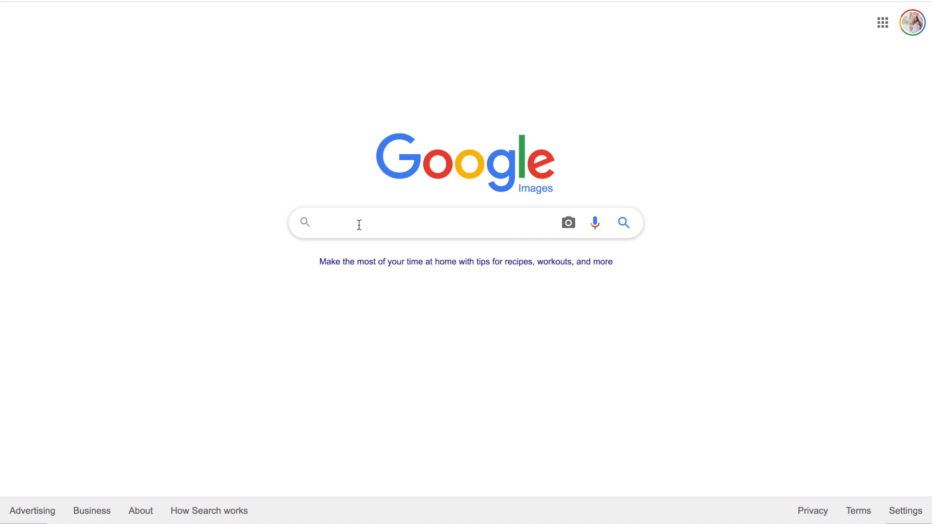
Switch to Google Images, search for house, and refine the query to modern house
type("house")
key("Return")
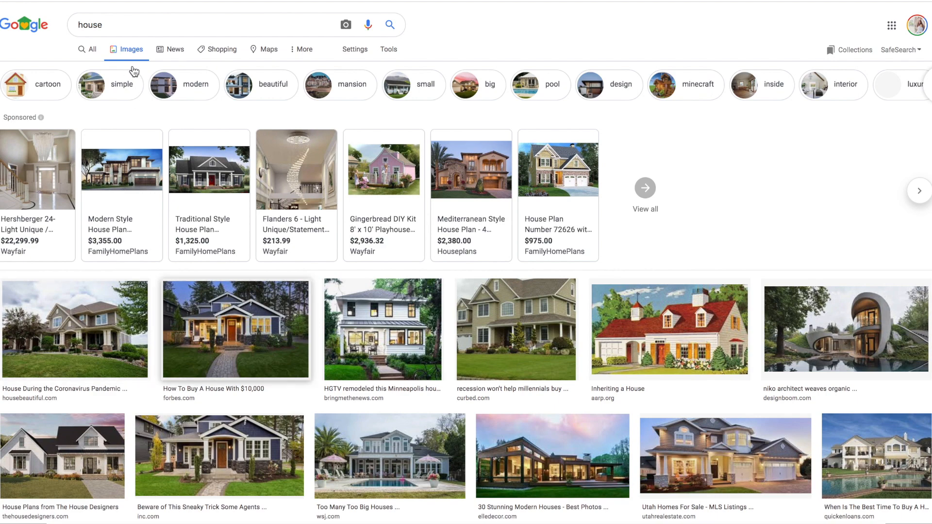
left_click(148, 24)
key("Left")
type("modern")
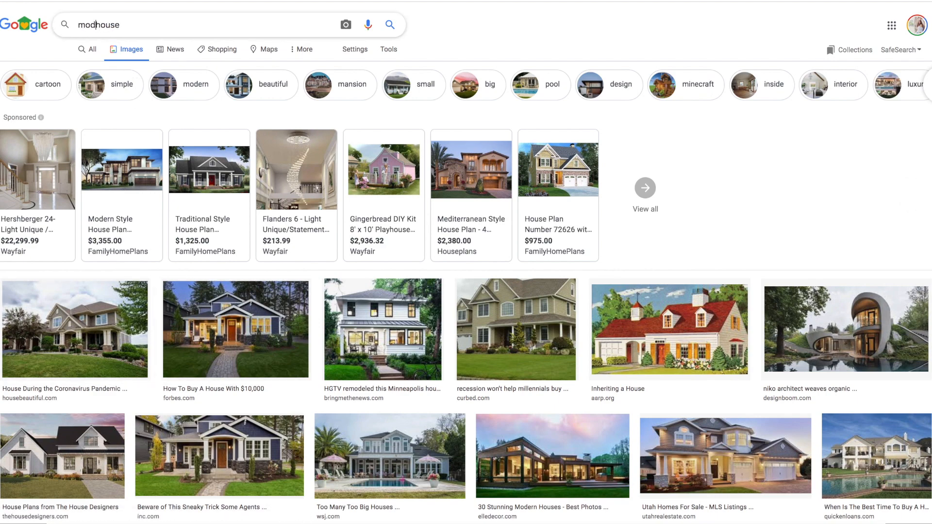
key("Return")
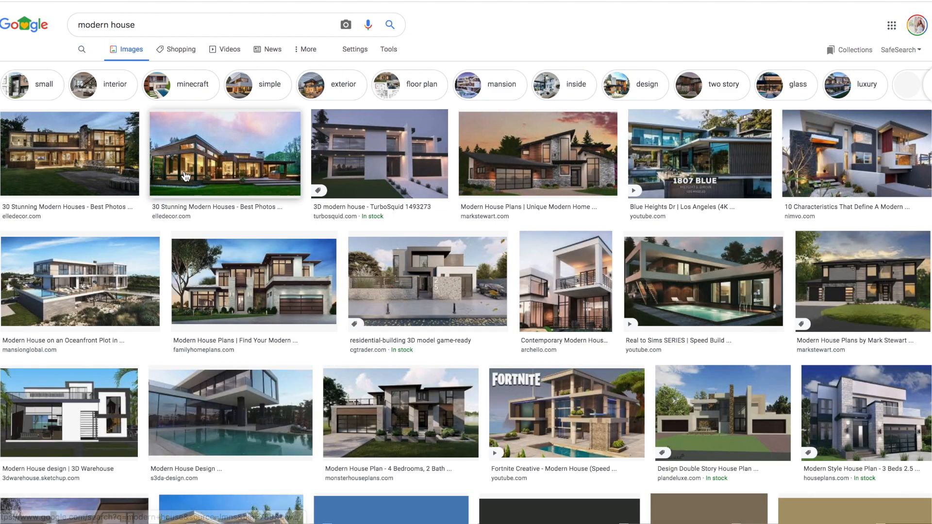
Try adding a modern house image copied from the Google Images results to the page, then delete it
left_click(229, 180)
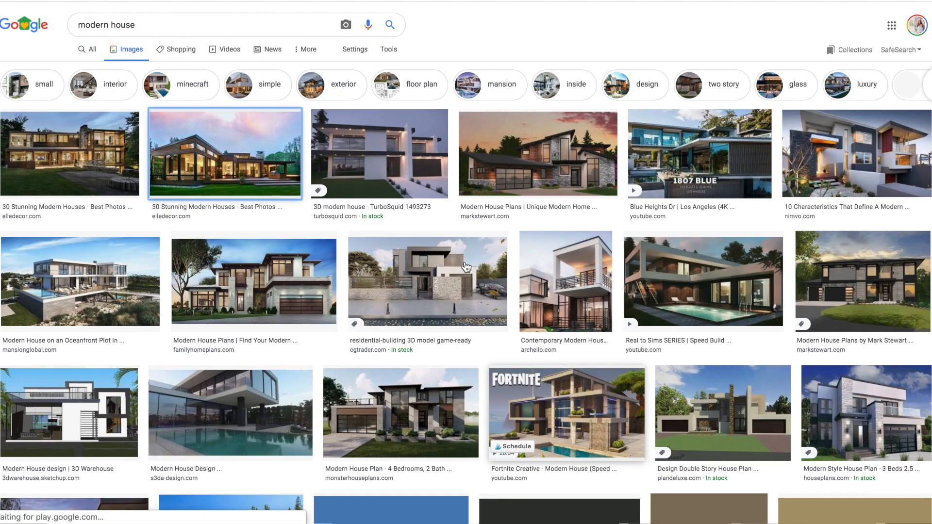
left_click(247, 153)
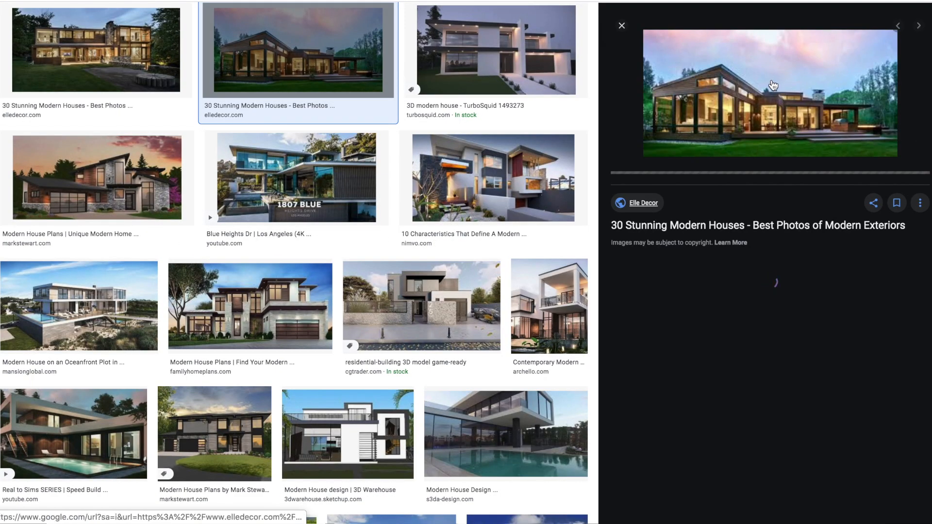
right_click(772, 79)
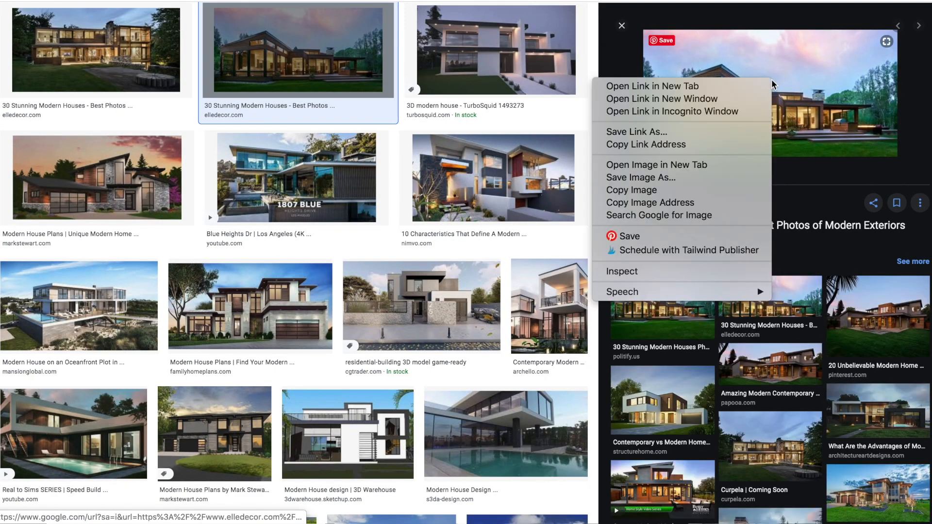
left_click(717, 195)
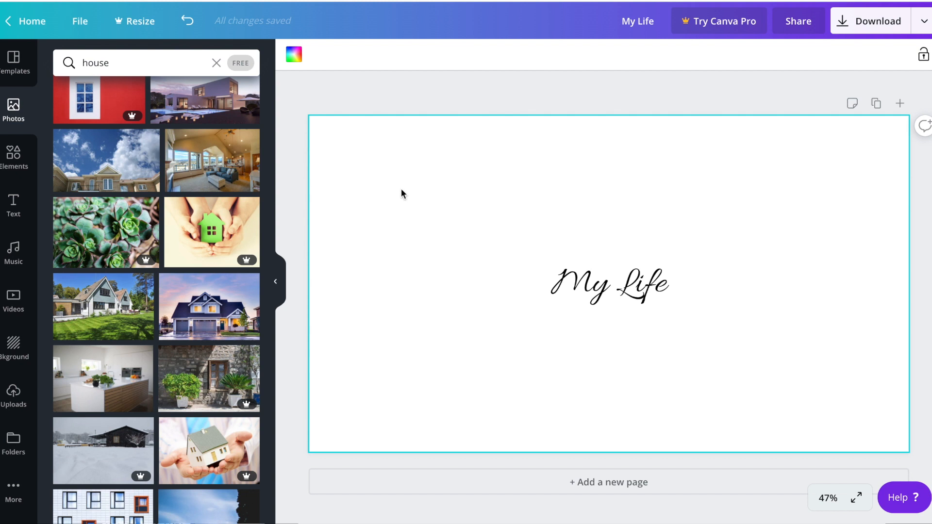
key("super+v")
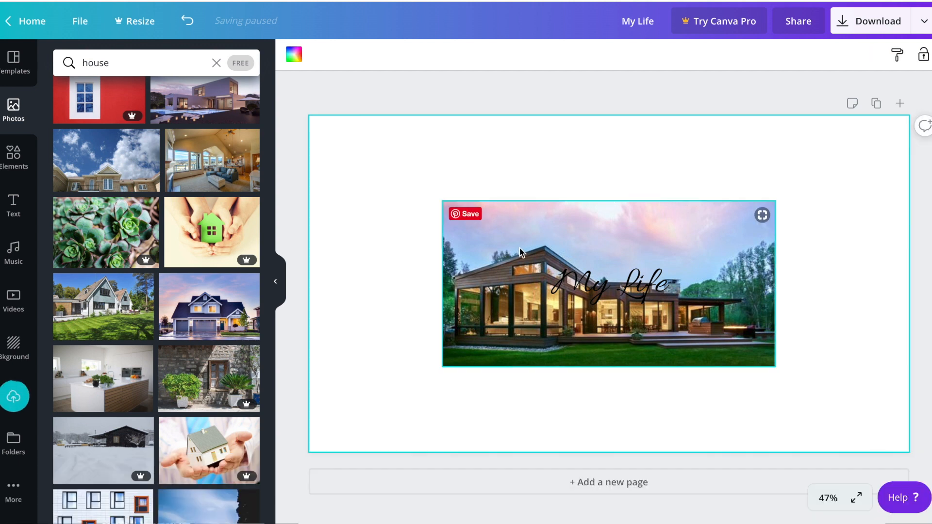
key("Delete")
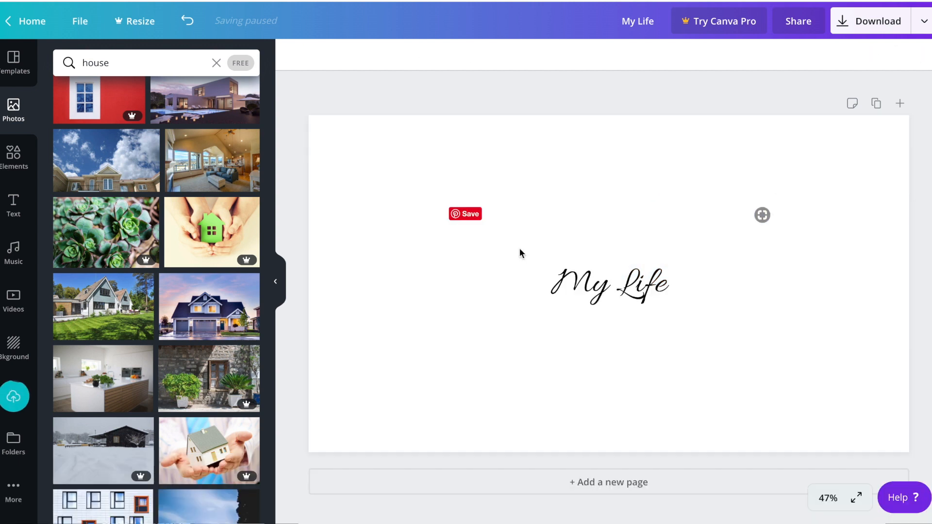
Filter the house photo results to show free photos only
scroll(144, 208, "up", 1)
scroll(143, 208, "up", 15)
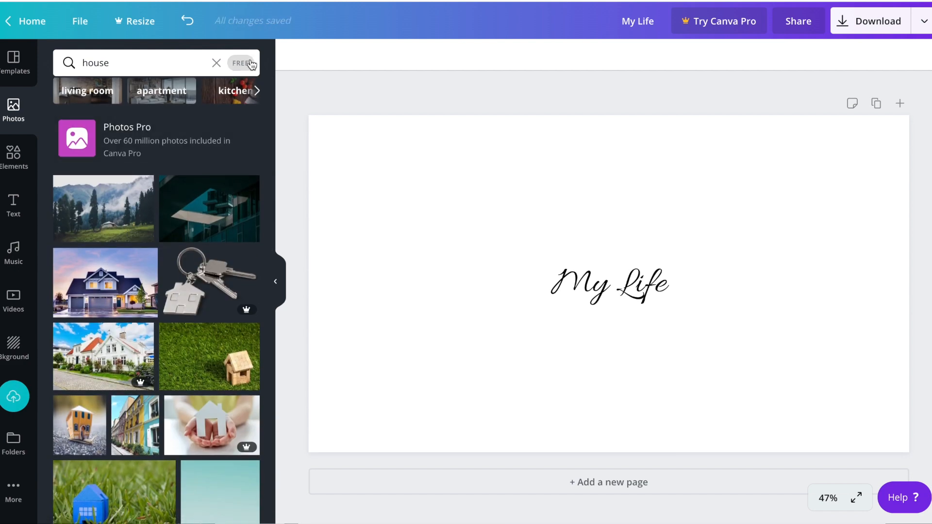
left_click(245, 66)
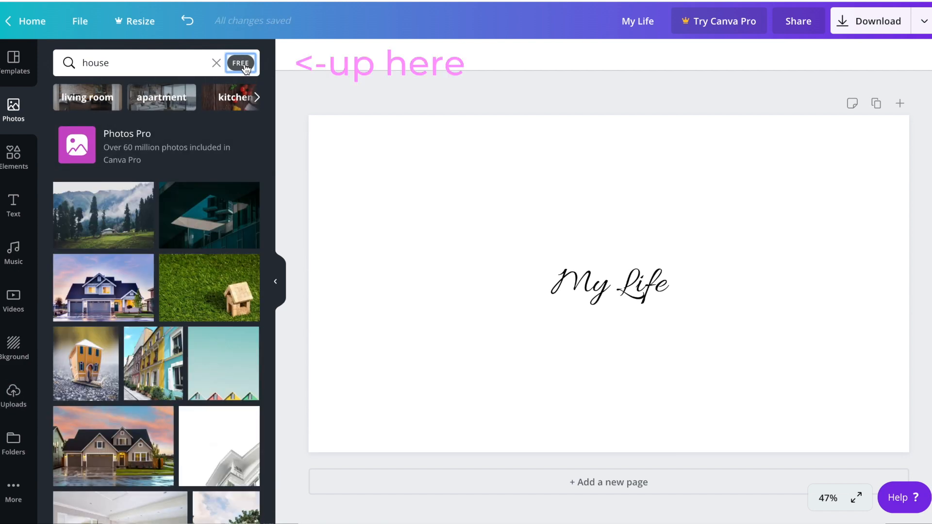
Add the blue house photo, shrink it, tilt it slightly and place it in the page's top-left corner
left_click(104, 287)
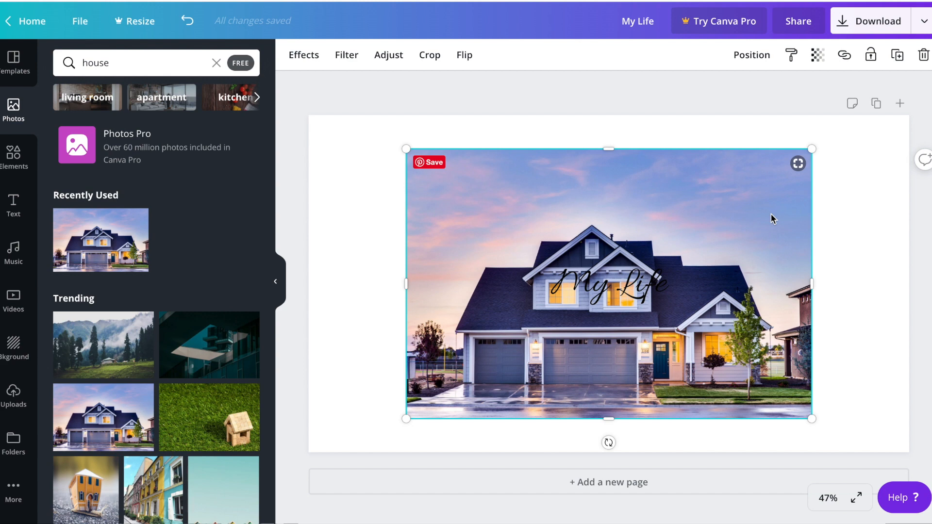
left_click_drag(811, 148, 699, 246)
left_click_drag(634, 380, 557, 245)
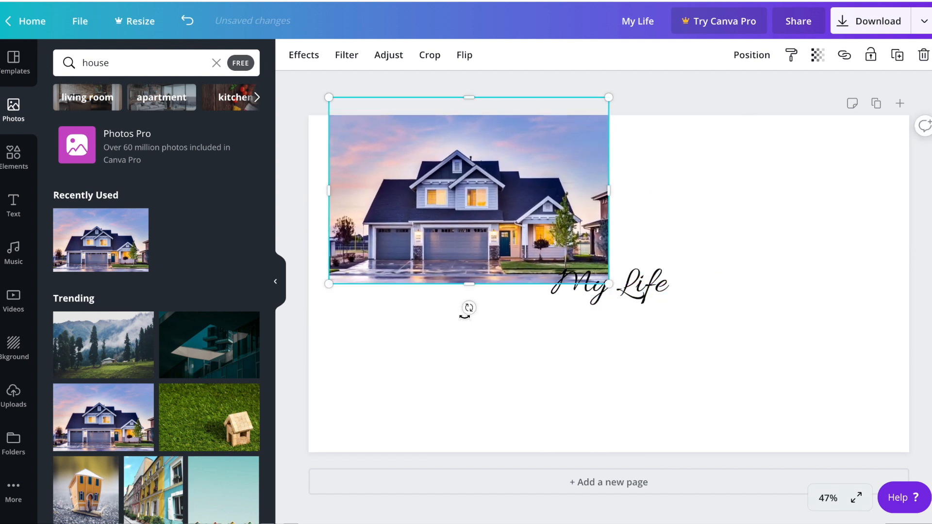
left_click_drag(468, 308, 496, 305)
left_click_drag(374, 303, 330, 275)
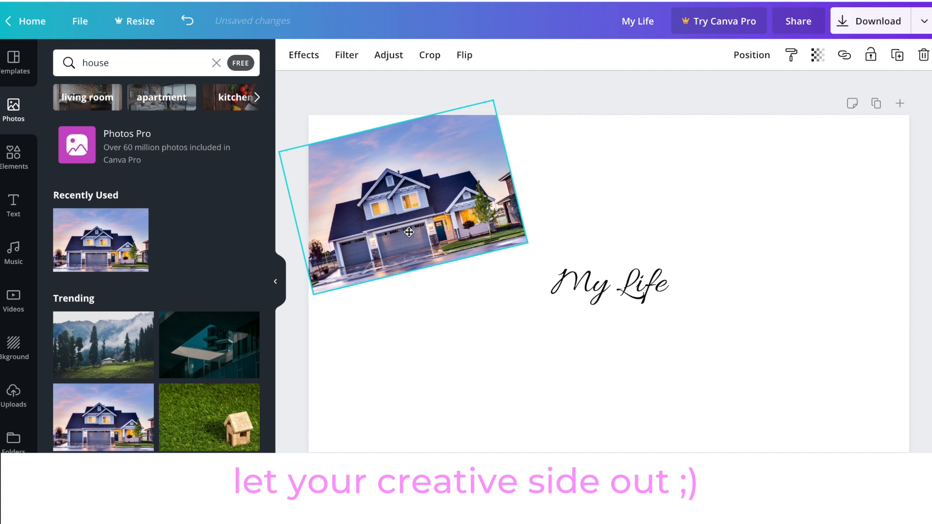
left_click(469, 316)
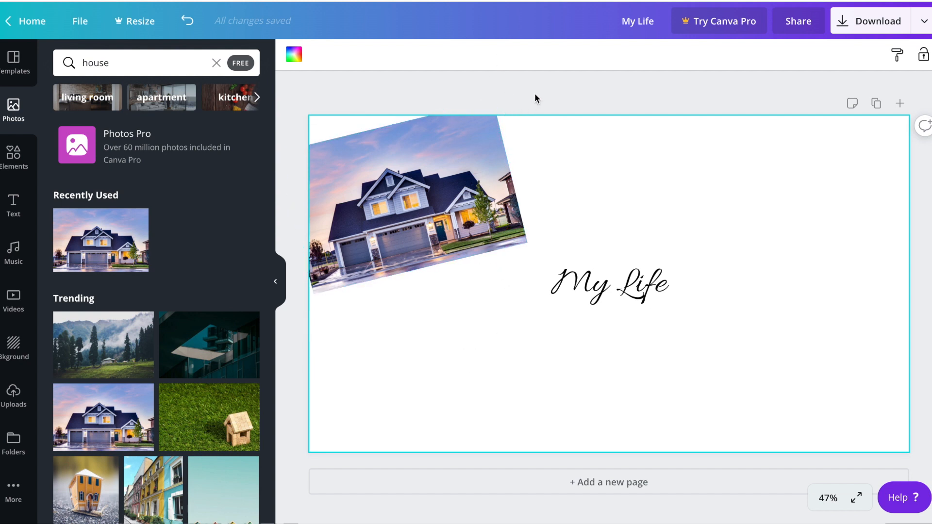
left_click(464, 204)
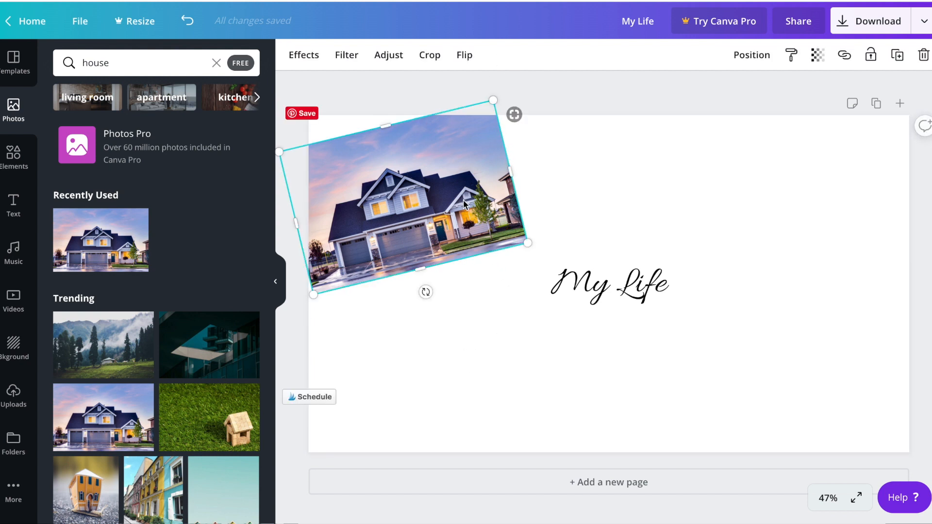
left_click(638, 96)
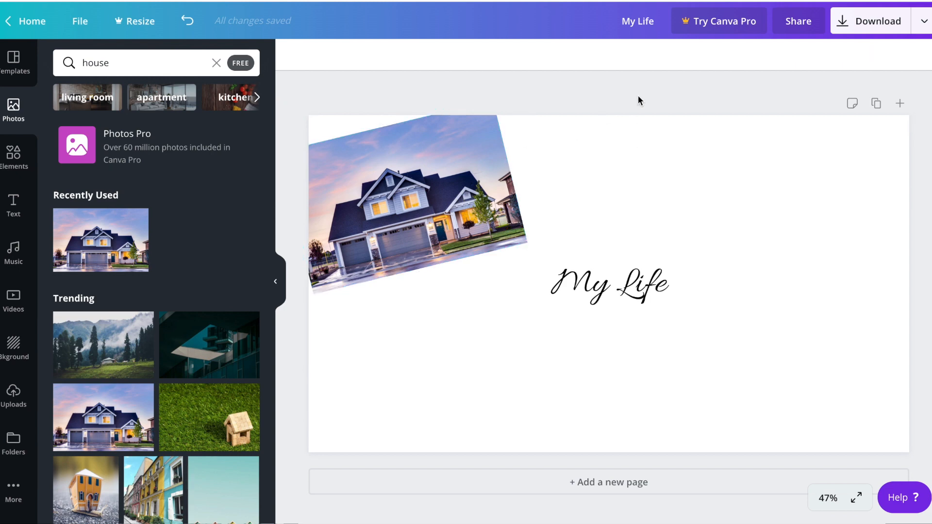
Search photos for travel and add the hand-holding-a-globe photo to the page's top-right corner
left_click(170, 65)
double_click(170, 64)
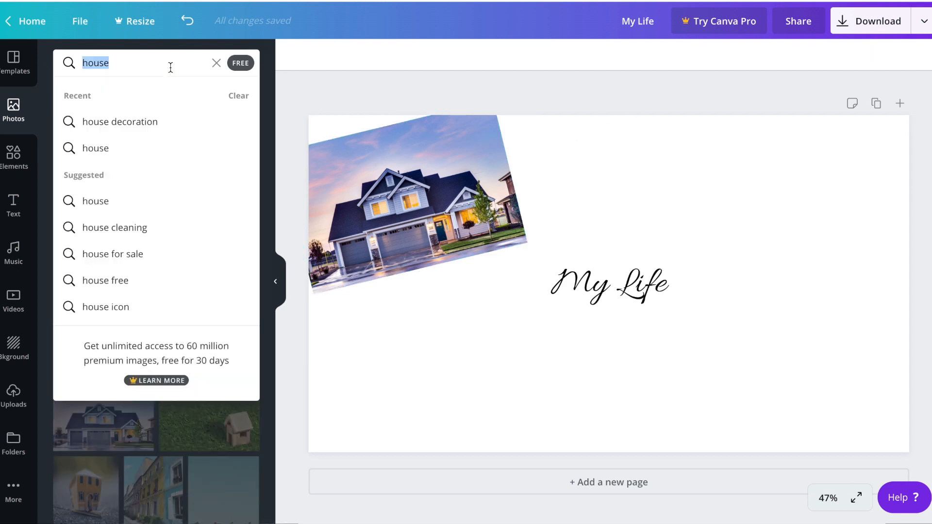
type("travel")
key("Return")
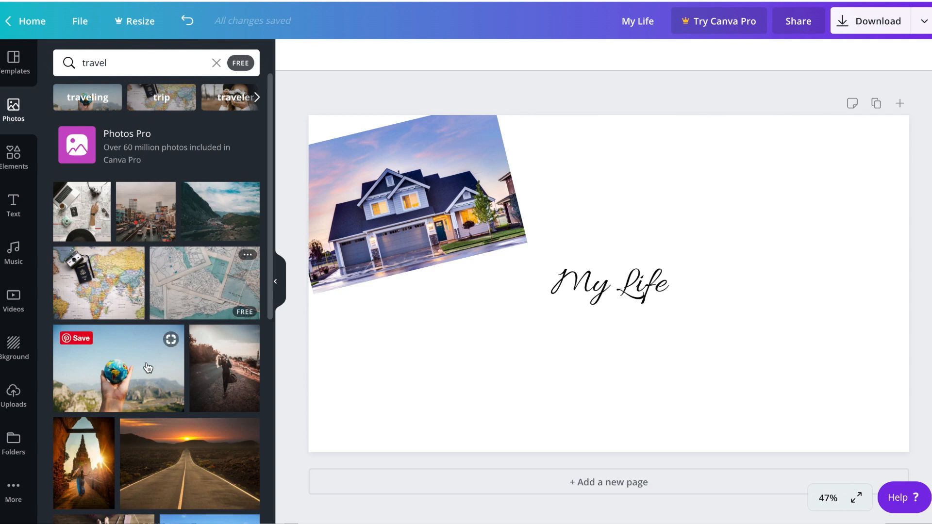
left_click(119, 369)
left_click_drag(808, 180, 864, 194)
Search photos for hawaii and browse through the results
left_click(165, 59)
double_click(165, 60)
type("hawaii")
key("Return")
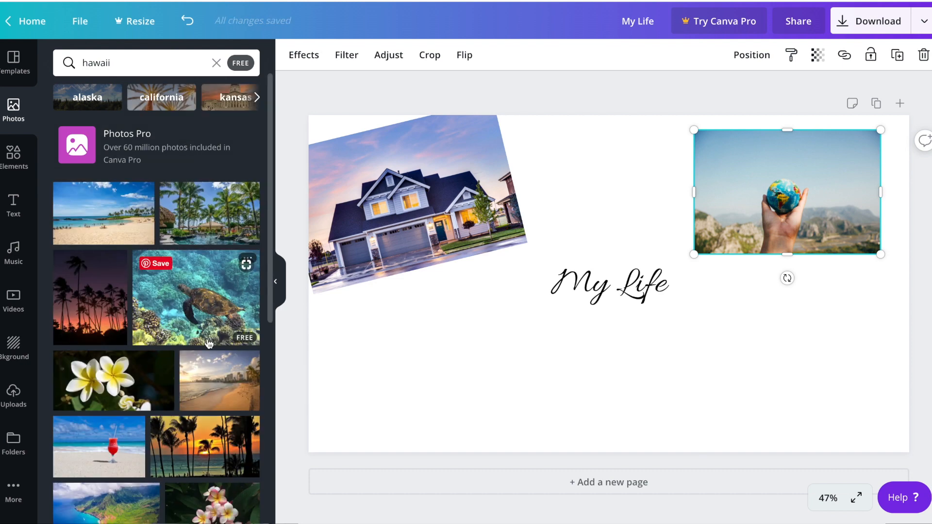
scroll(208, 344, "down", 10)
scroll(209, 343, "down", 10)
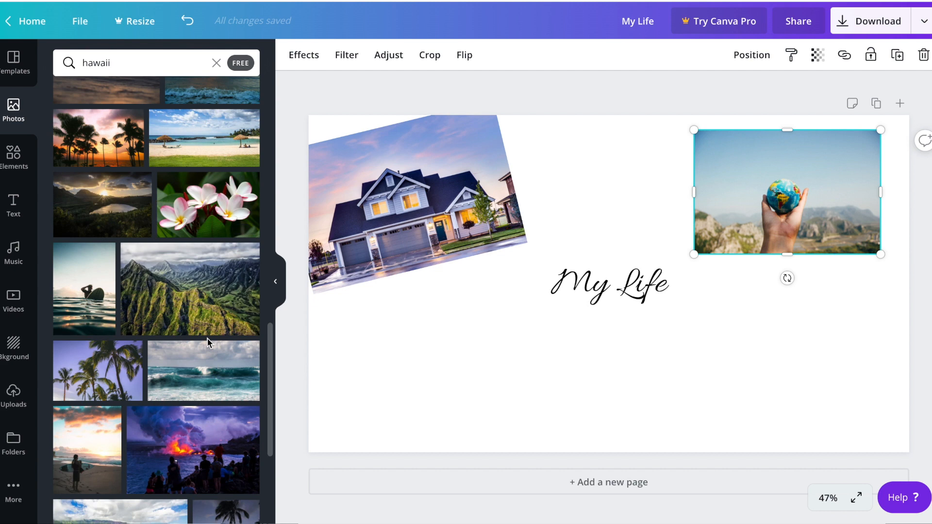
scroll(209, 344, "down", 3)
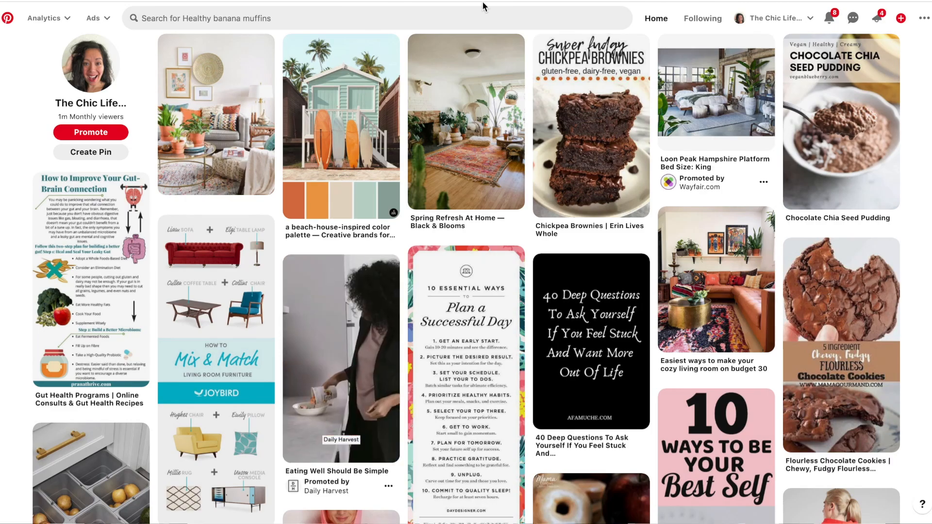
Try adding the Kauai bucket list image copied from a Pinterest search for hawaii, then delete it
left_click(451, 18)
type("hawaii")
key("Return")
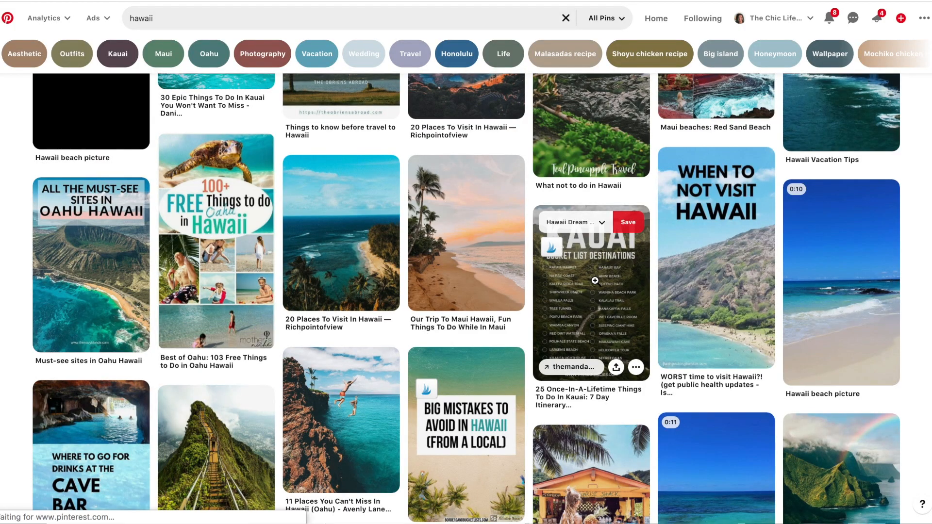
left_click(595, 280)
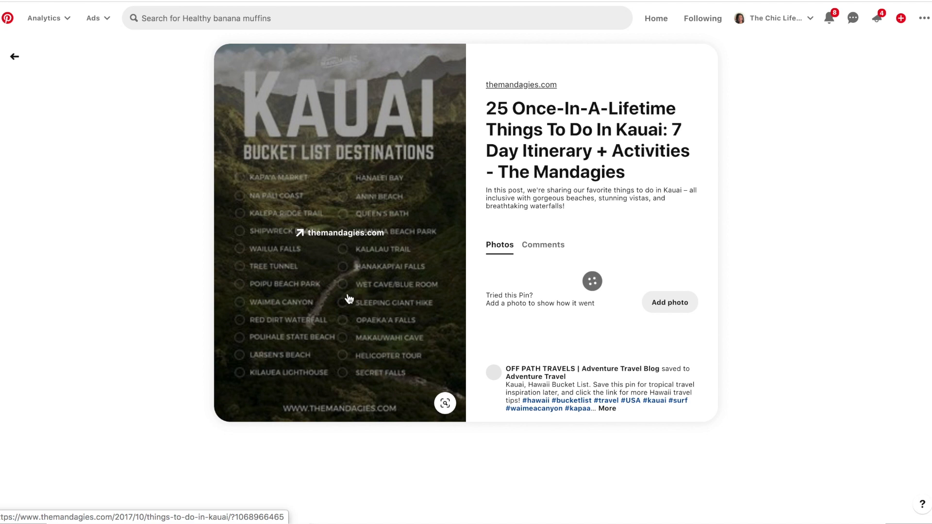
right_click(362, 191)
left_click(414, 299)
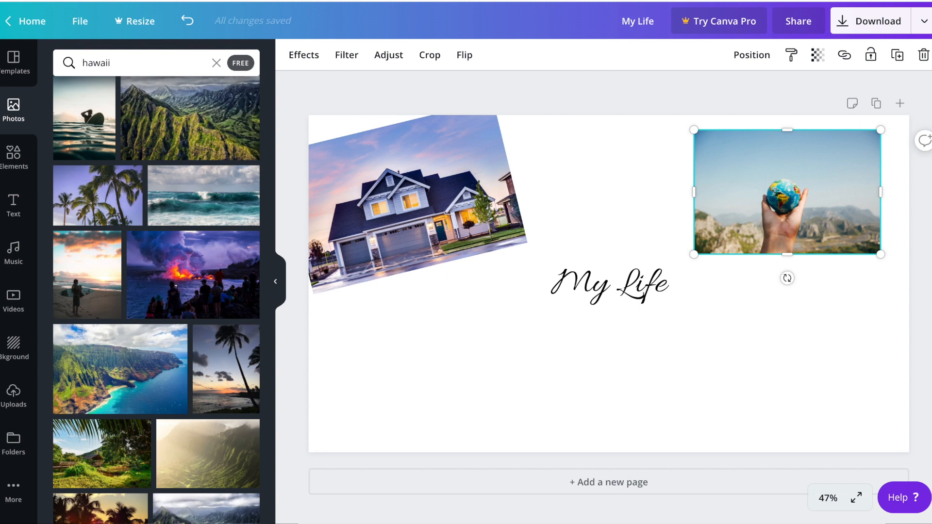
key("ctrl+v")
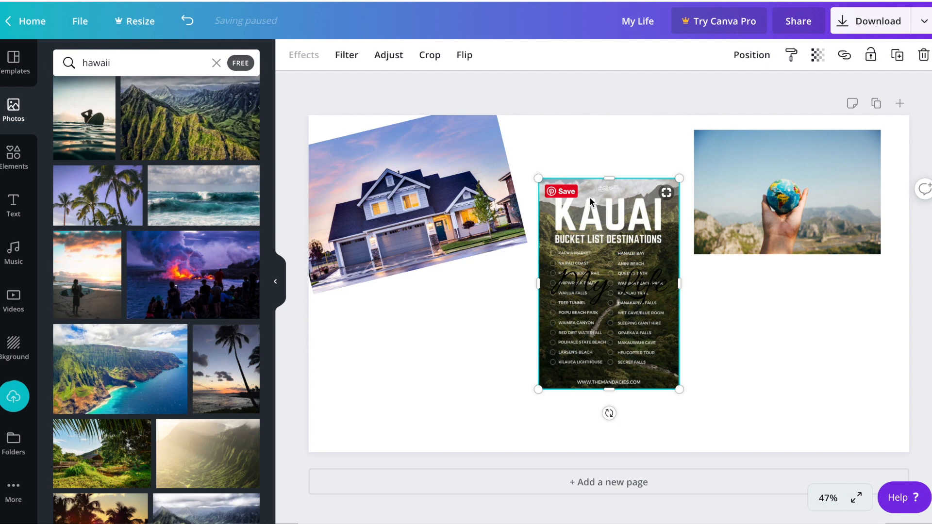
key("Delete")
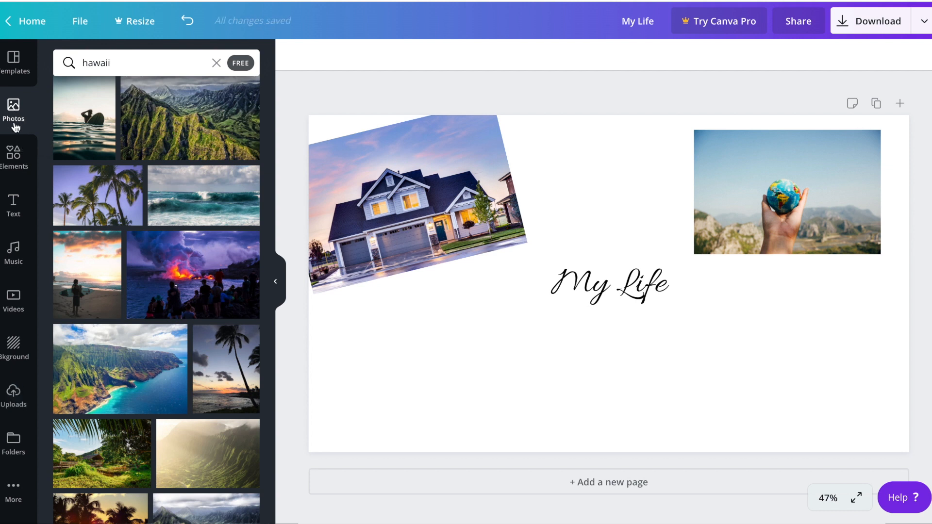
Add the fruit bowl photo from recently used, shrink it, tilt it and place it in the bottom-right corner
left_click(215, 62)
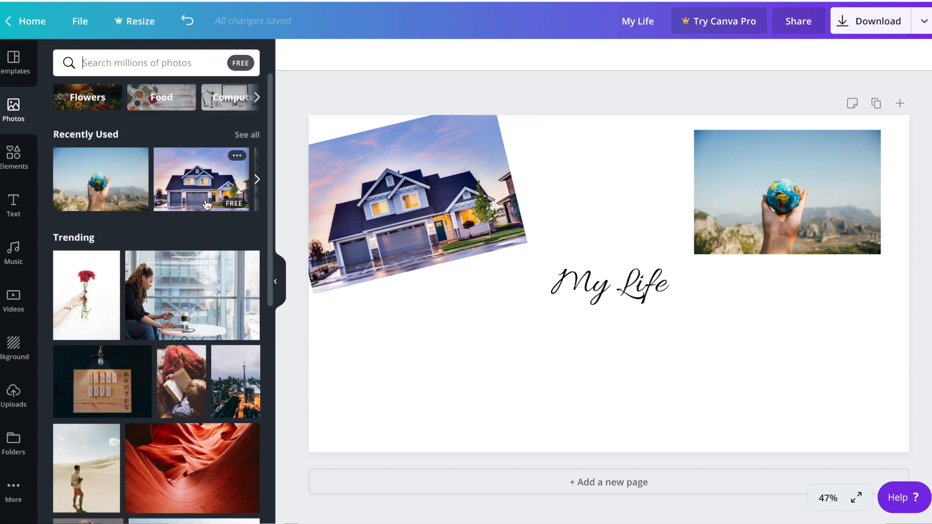
left_click(257, 180)
left_click(99, 188)
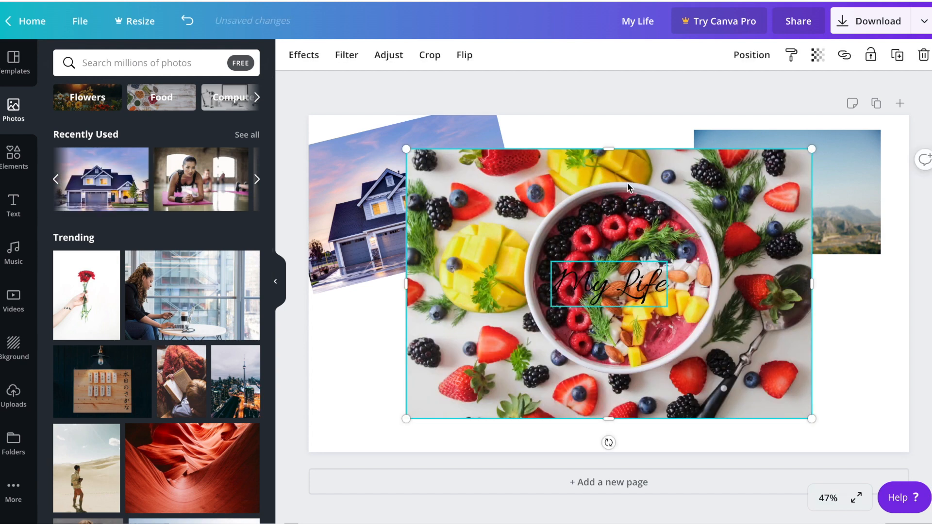
left_click_drag(811, 148, 582, 302)
left_click_drag(500, 361, 813, 366)
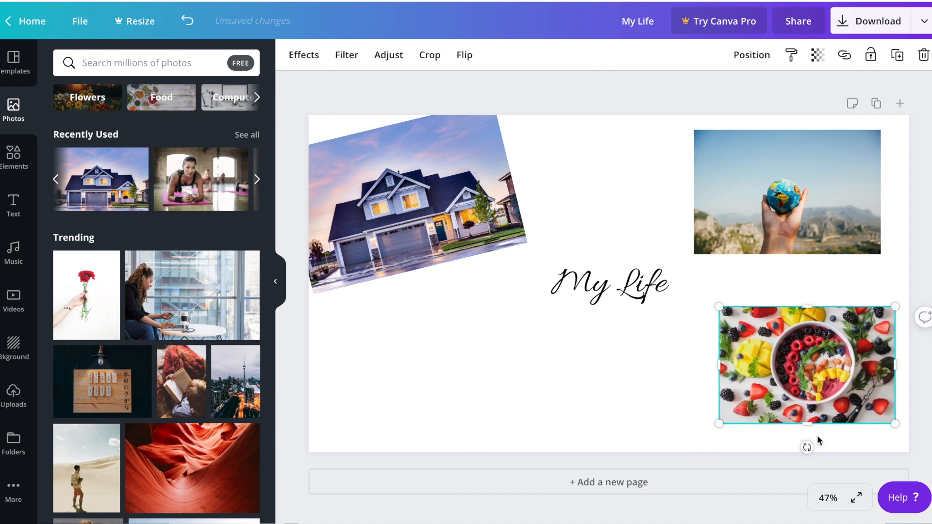
left_click_drag(807, 445, 830, 446)
left_click_drag(785, 399, 799, 427)
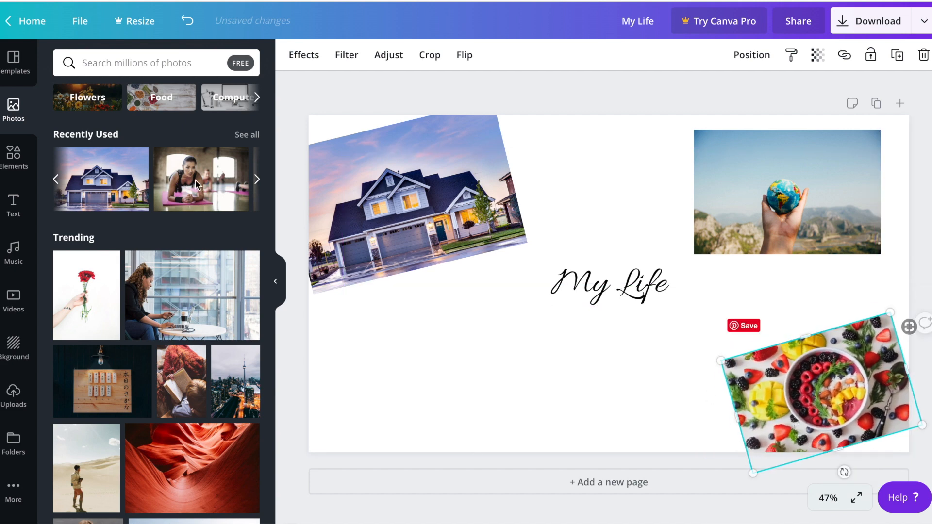
Add the plank workout photo, shrink it and place it below the My Life heading
left_click(205, 186)
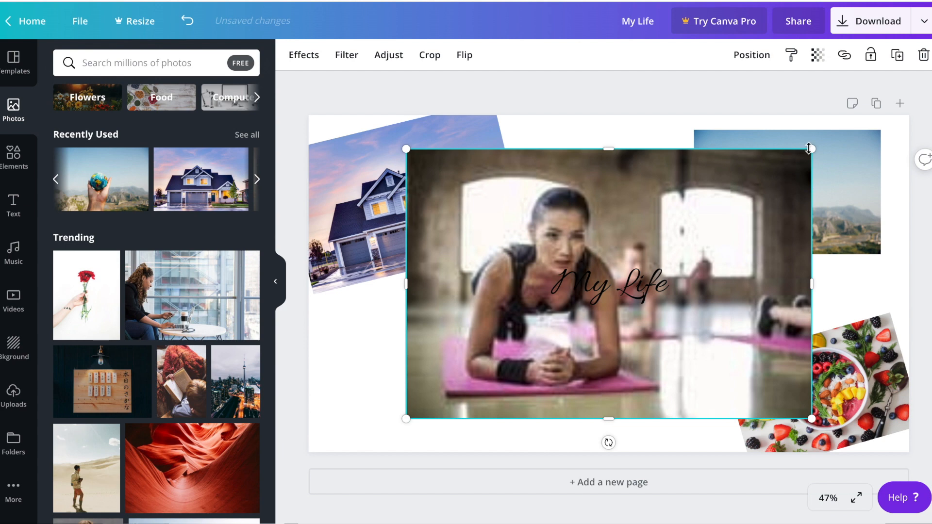
left_click_drag(648, 244, 624, 277)
left_click_drag(564, 371, 636, 413)
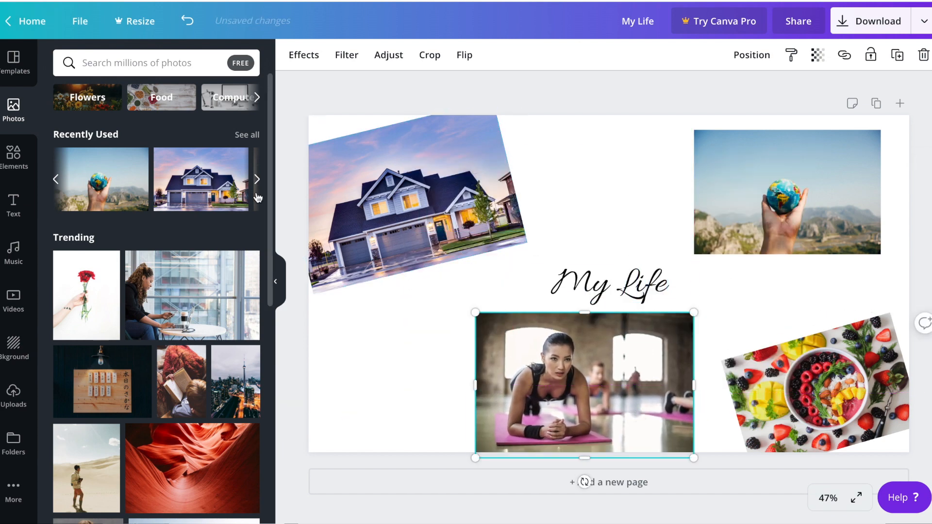
Add a piggy bank photo, shrink it, tilt it and place it in the bottom-left area beside the workout photo
left_click(580, 264)
left_click_drag(815, 148, 589, 316)
left_click_drag(536, 354, 459, 329)
left_click_drag(433, 410, 468, 402)
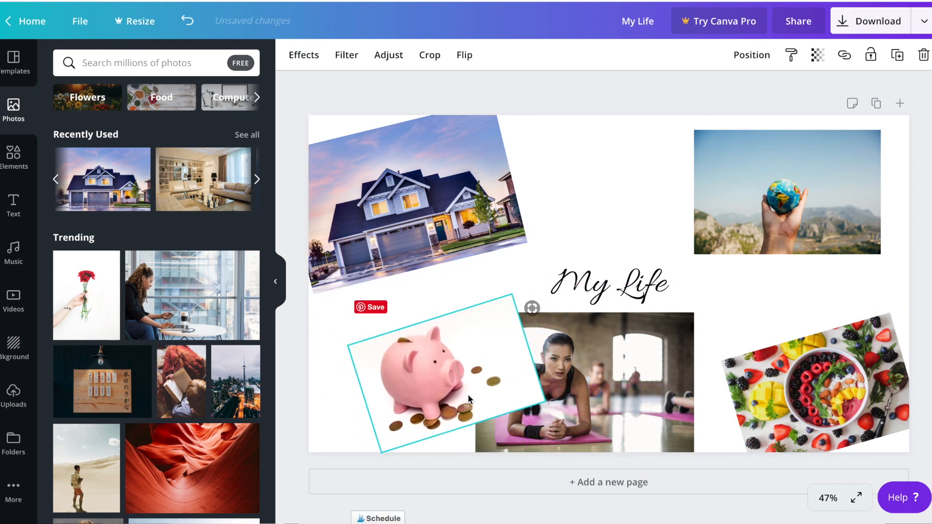
Bring the workout photo forward over the piggy bank, then shift the piggy bank photo slightly left
left_click(600, 364)
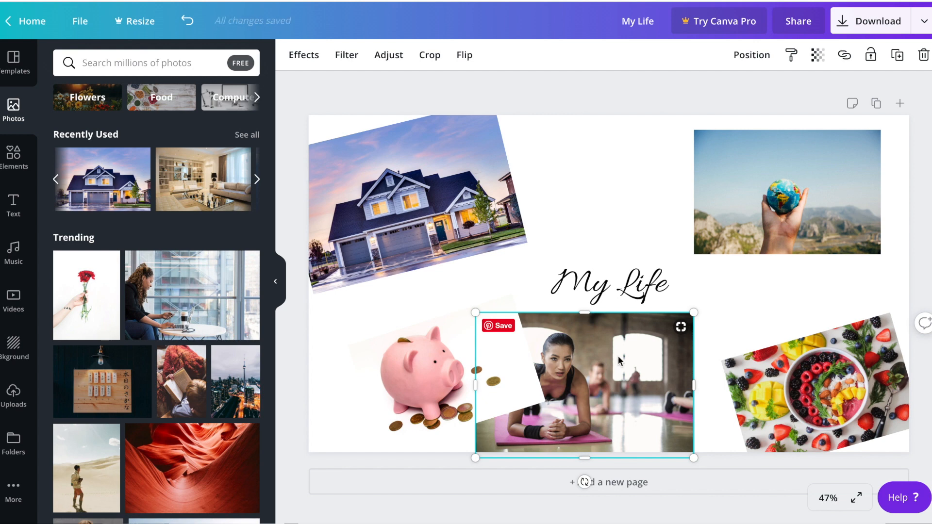
right_click(619, 360)
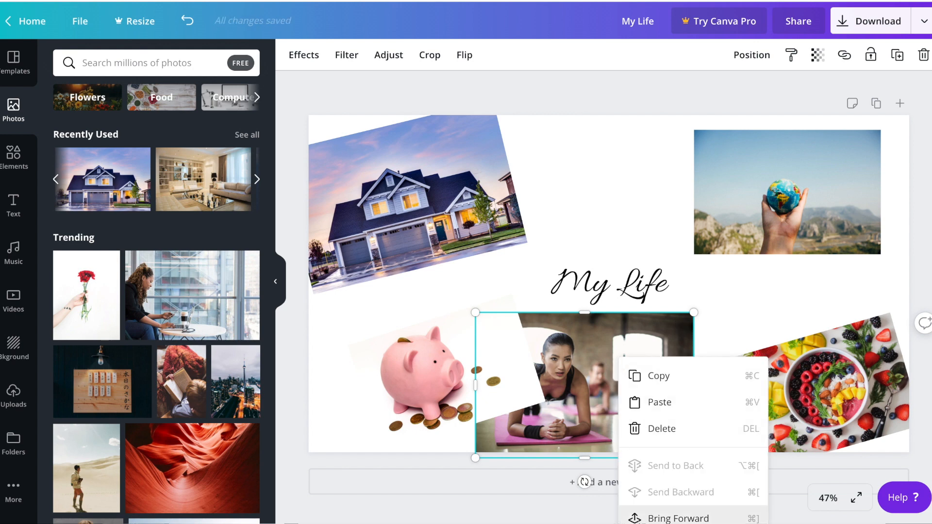
left_click(647, 515)
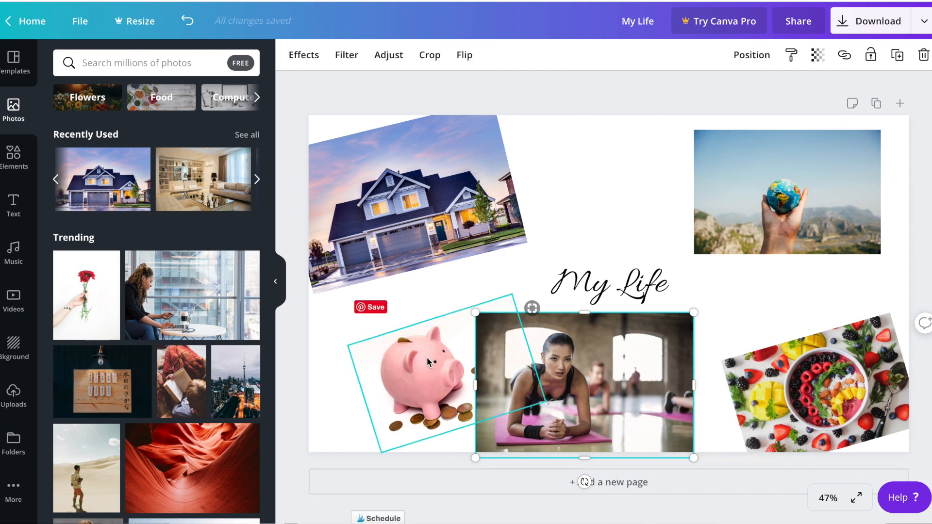
left_click_drag(430, 362, 397, 363)
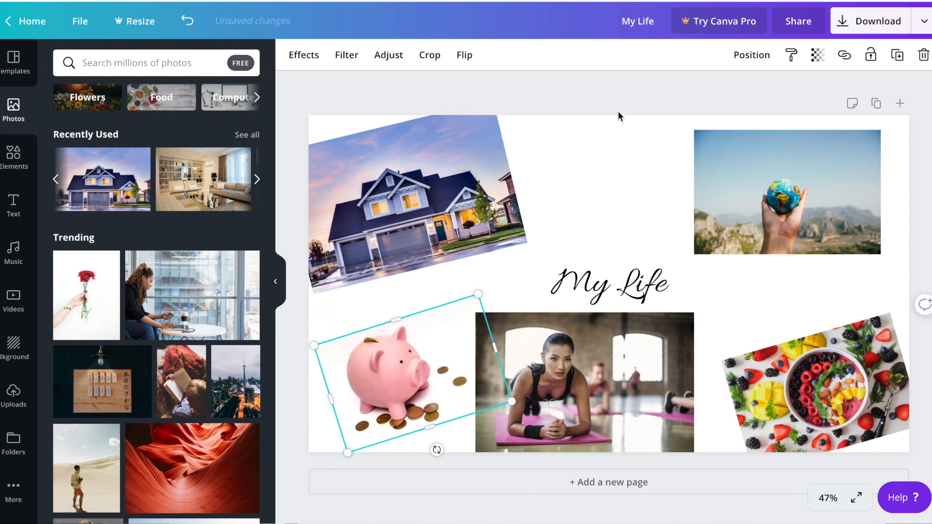
Search the elements library for love graphics and filter the results to free items
left_click(621, 93)
left_click(14, 156)
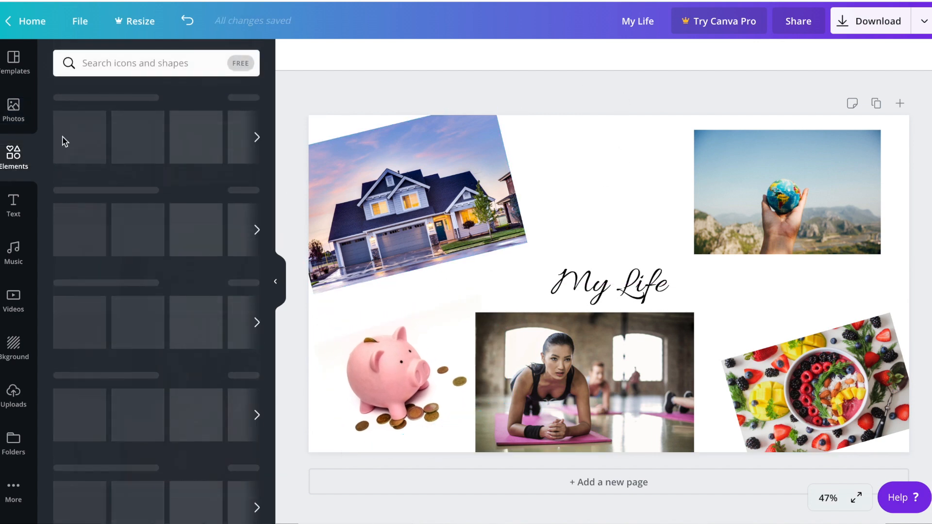
left_click(159, 63)
type("love")
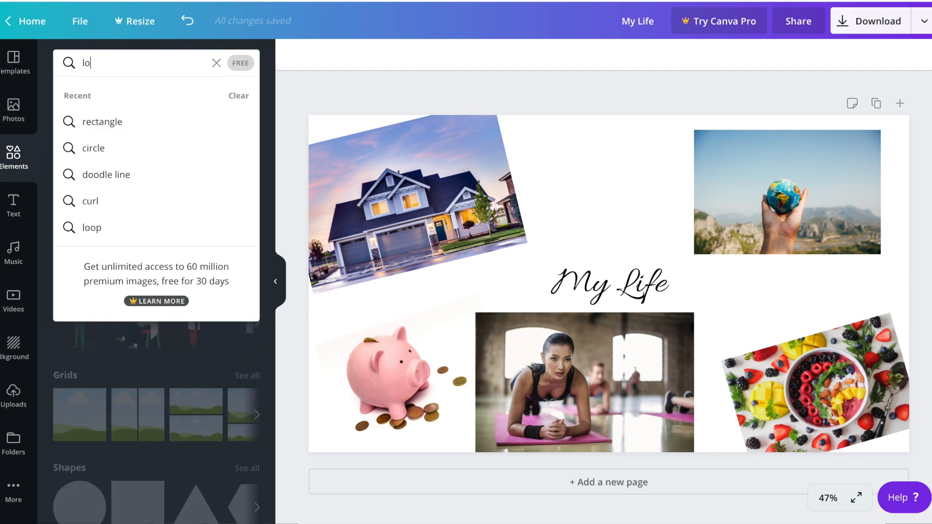
key("Return")
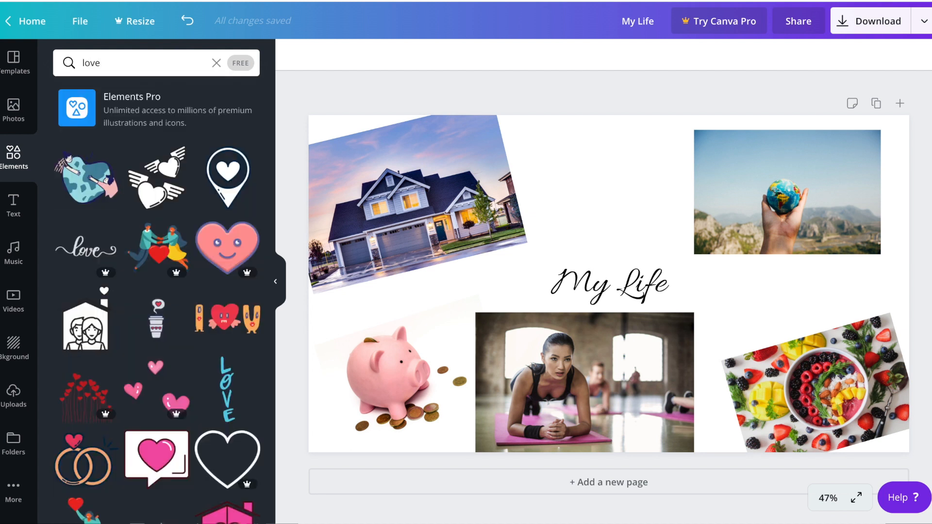
scroll(146, 278, "down", 4)
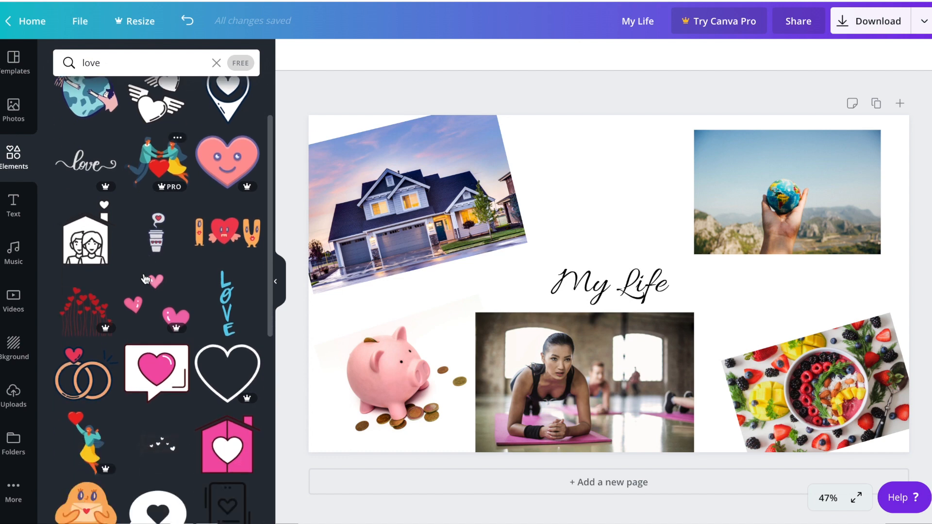
scroll(146, 279, "down", 2)
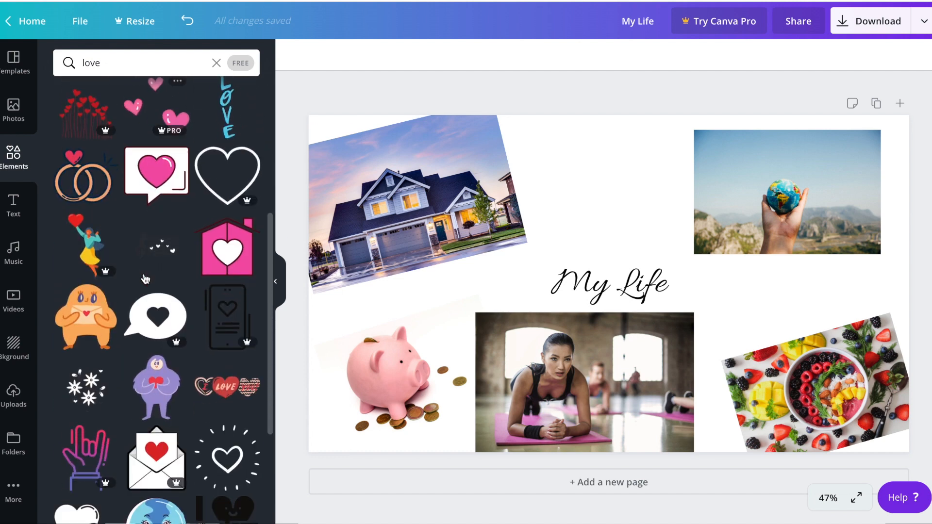
scroll(146, 278, "up", 6)
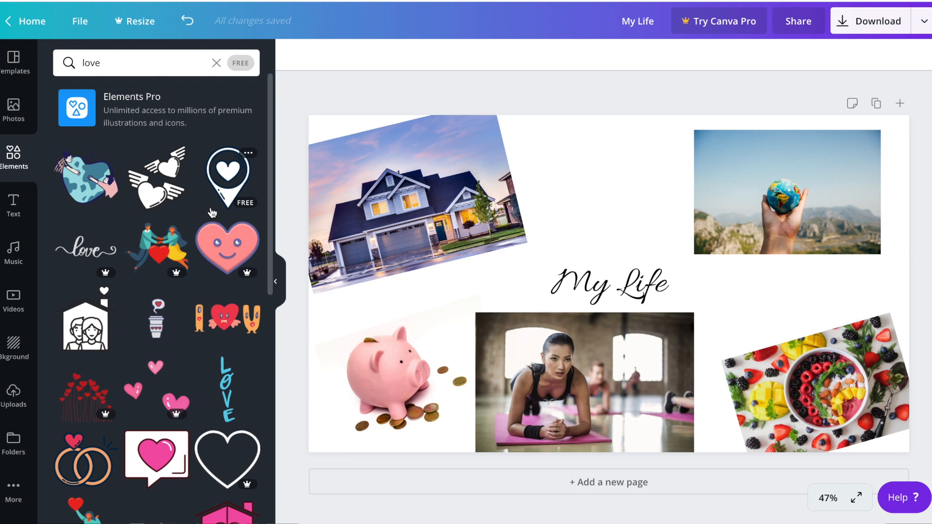
left_click(240, 63)
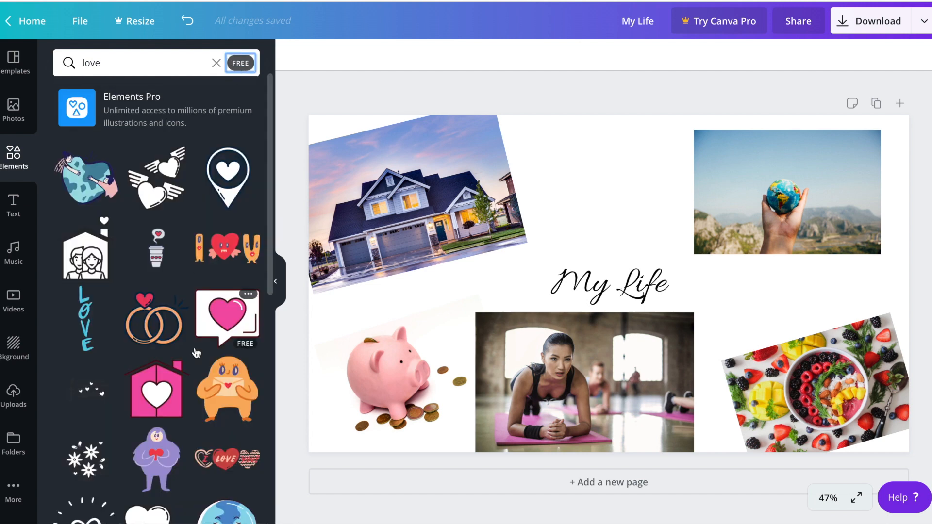
Add the My love envelope sticker, shrink it and place it above the My Life heading
scroll(196, 353, "down", 4)
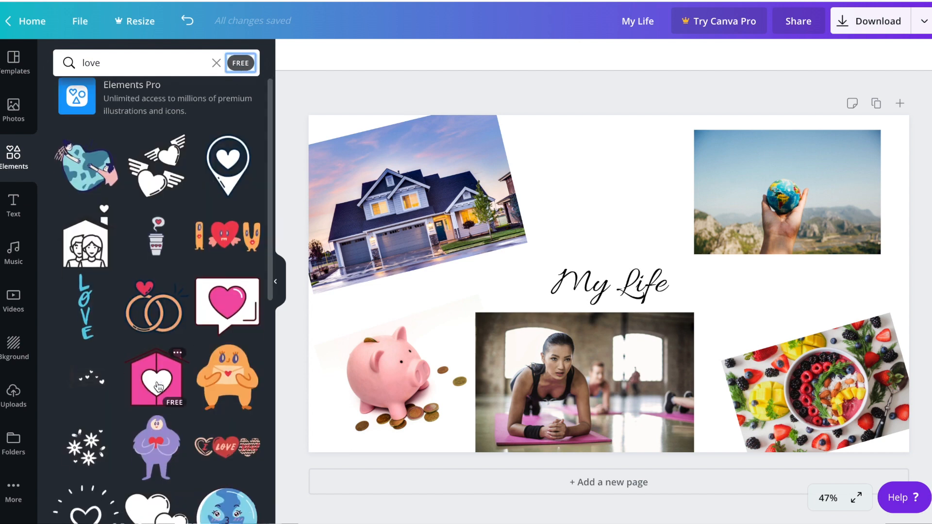
scroll(159, 387, "down", 4)
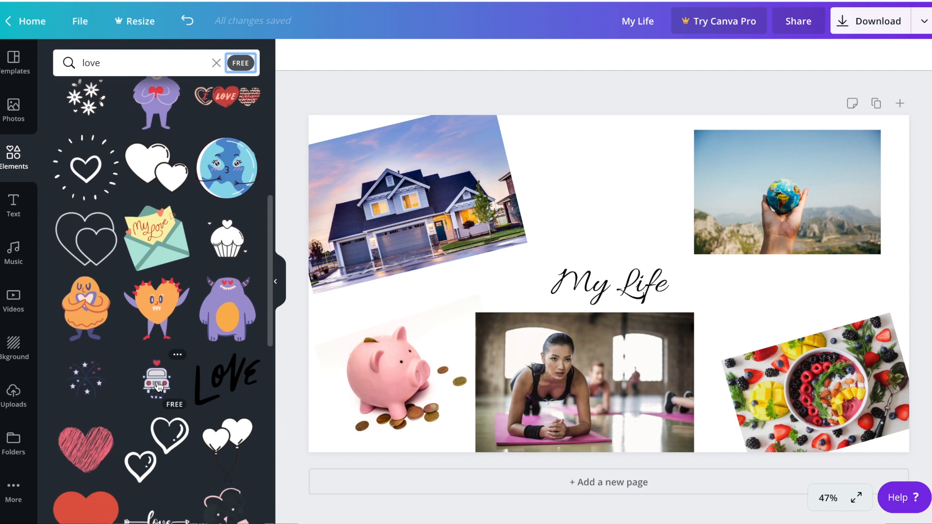
left_click(154, 241)
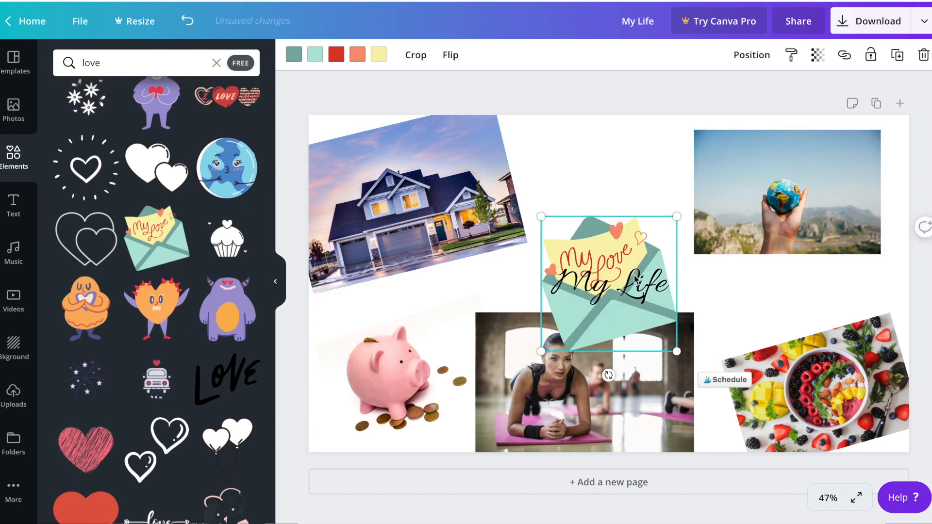
left_click_drag(624, 257, 623, 171)
left_click_drag(676, 130, 649, 157)
left_click_drag(619, 219, 568, 197)
left_click_drag(580, 191, 631, 196)
left_click_drag(657, 142, 669, 134)
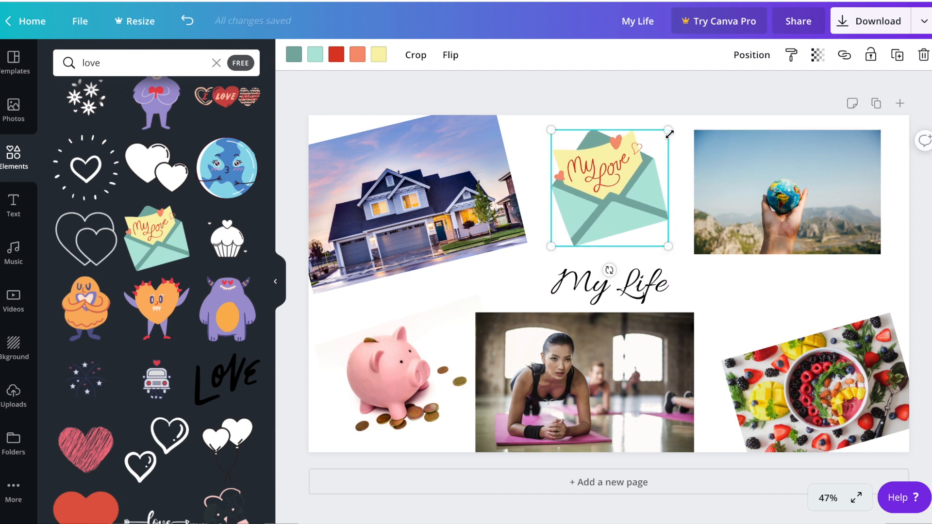
left_click(614, 101)
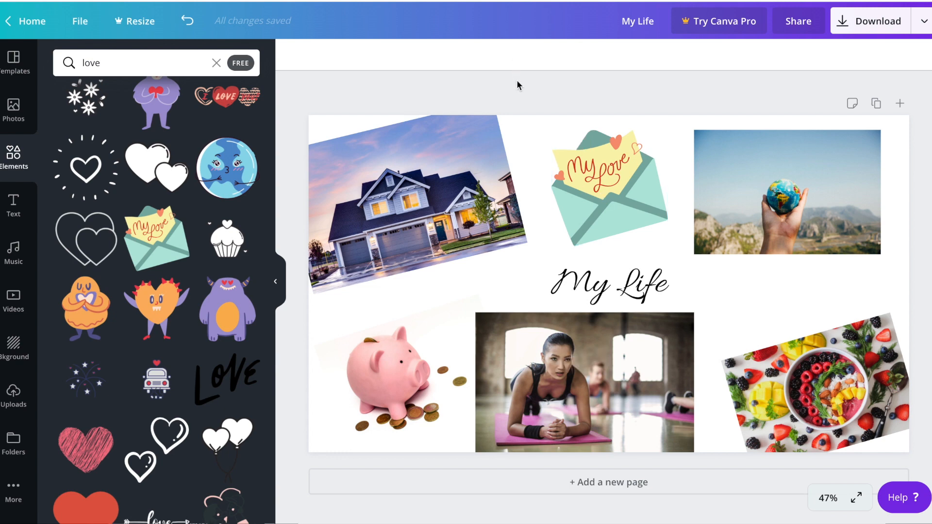
Add a heading reading LOVE and move it to the right of the My Life heading
left_click(13, 206)
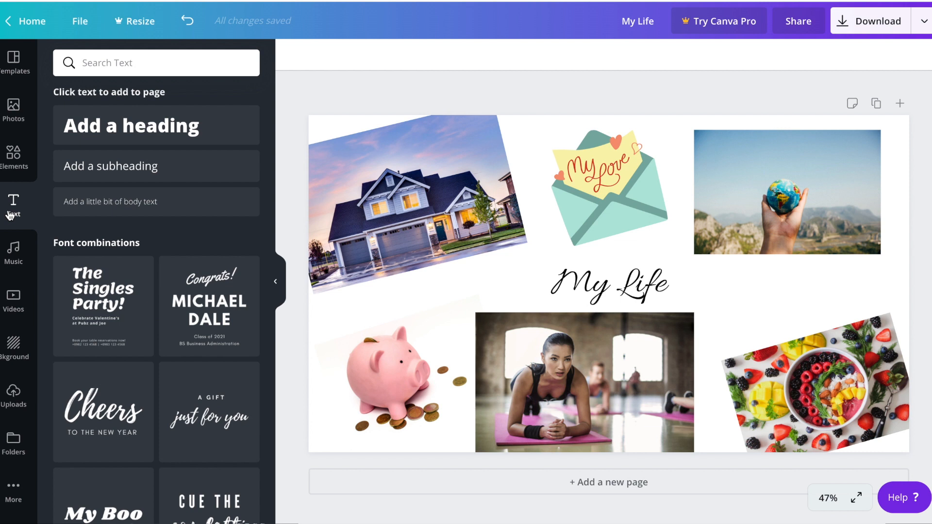
left_click(99, 140)
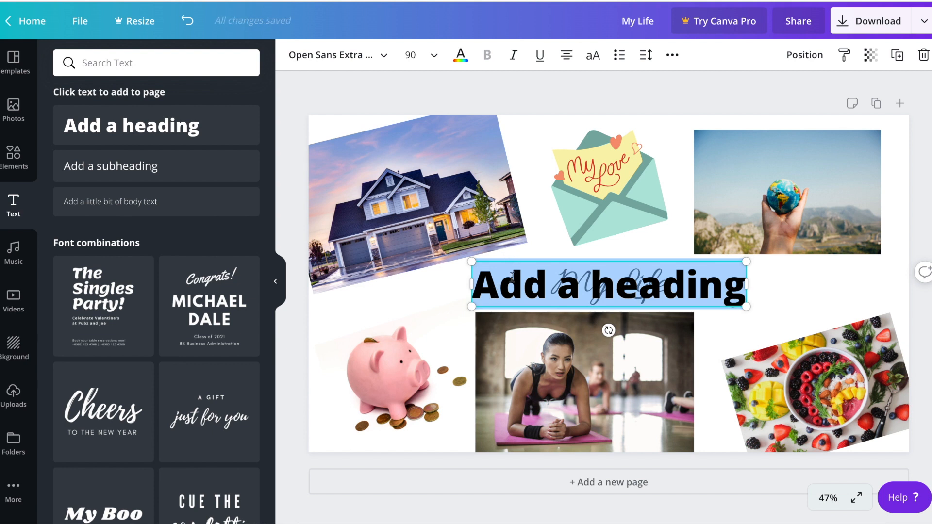
type("LOVE")
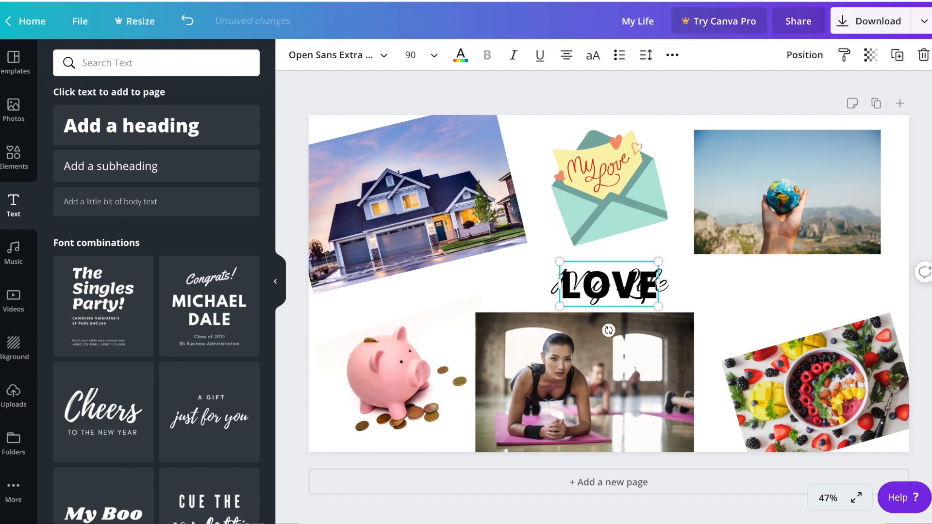
left_click_drag(747, 306, 795, 313)
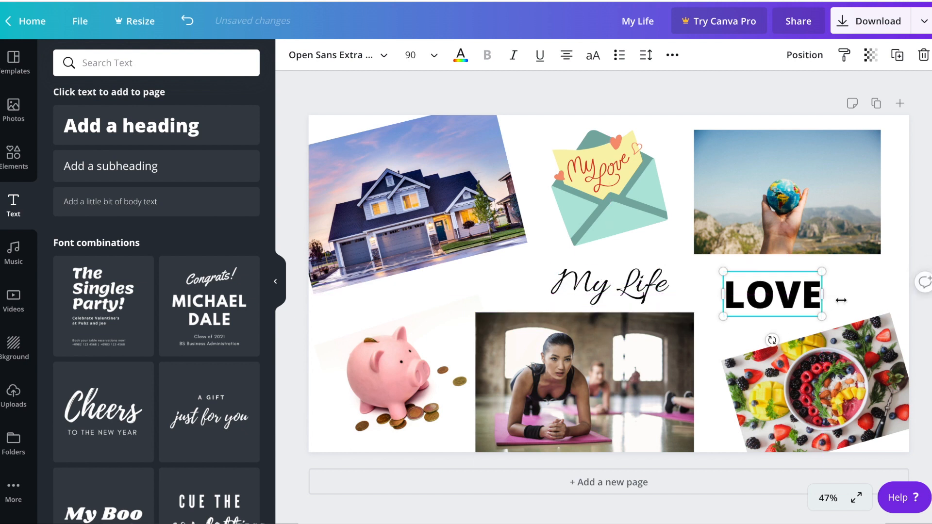
left_click(851, 262)
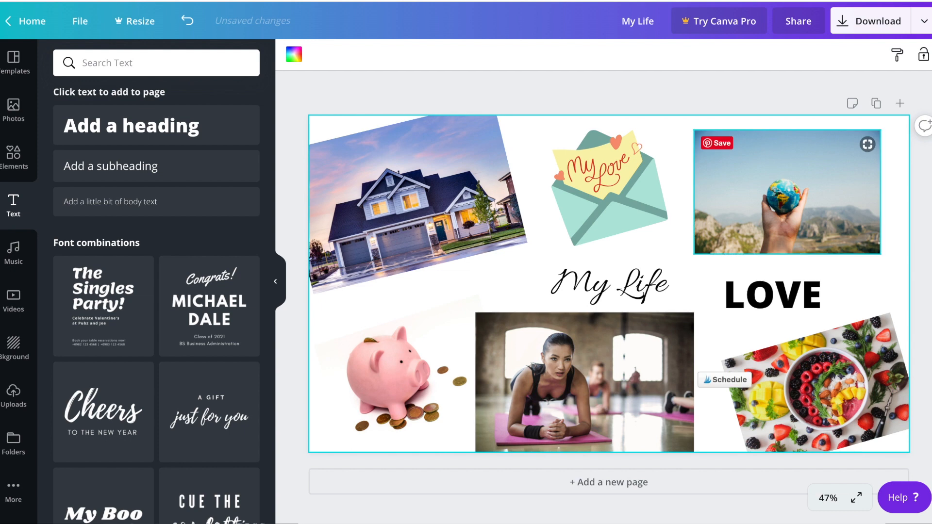
Add a rectangle from an element search for RECTANGLE, fit it behind the LOVE text and color it red
left_click(14, 155)
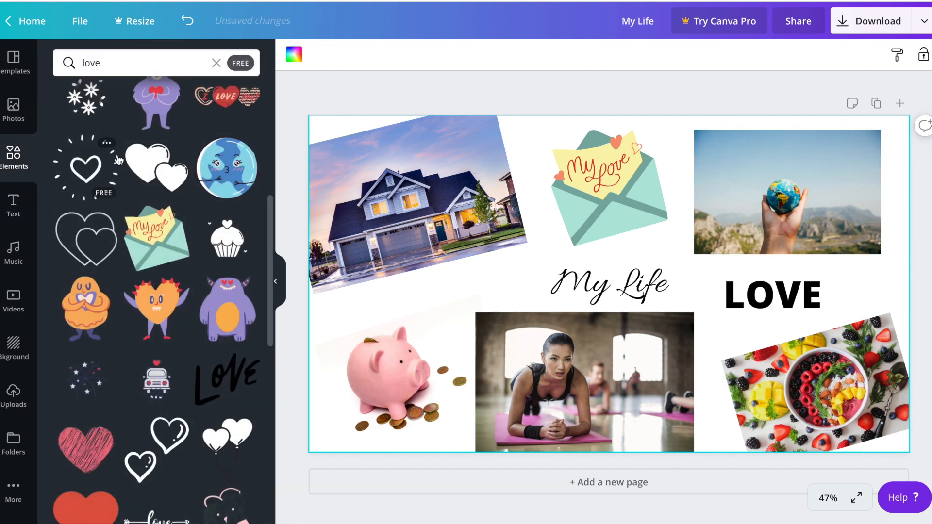
left_click(133, 71)
type("RECE")
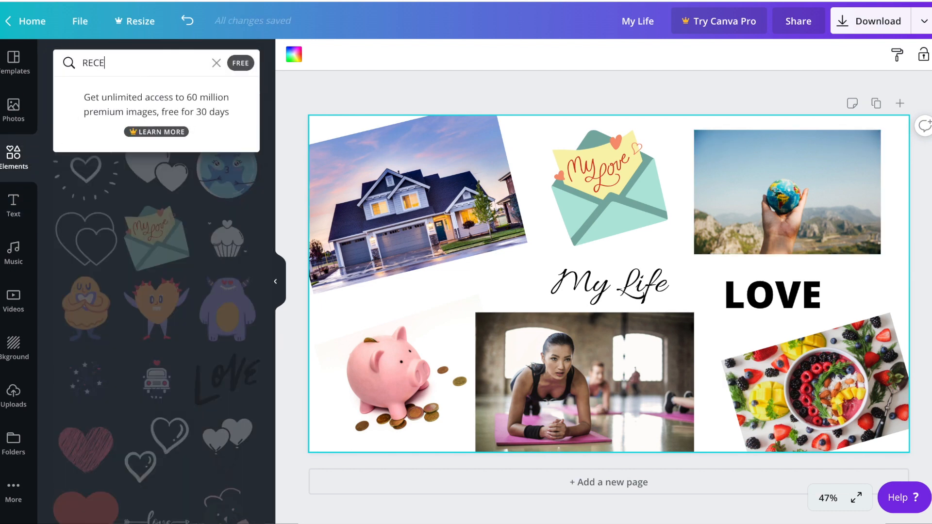
key("BackSpace")
type("TANGLE")
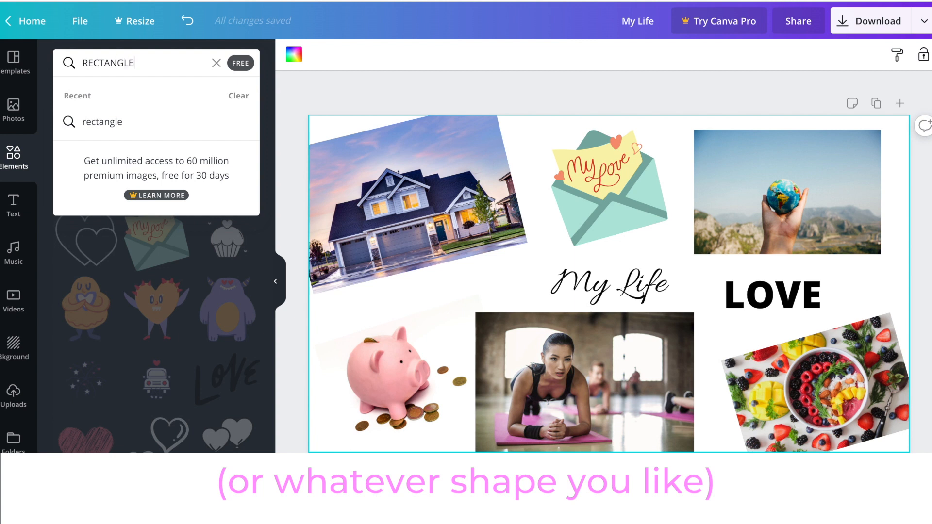
key("Return")
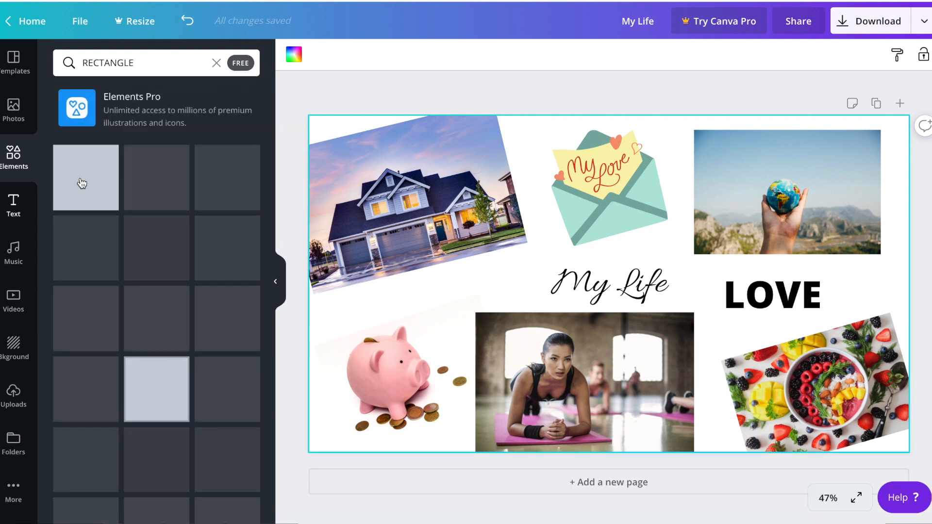
left_click(88, 194)
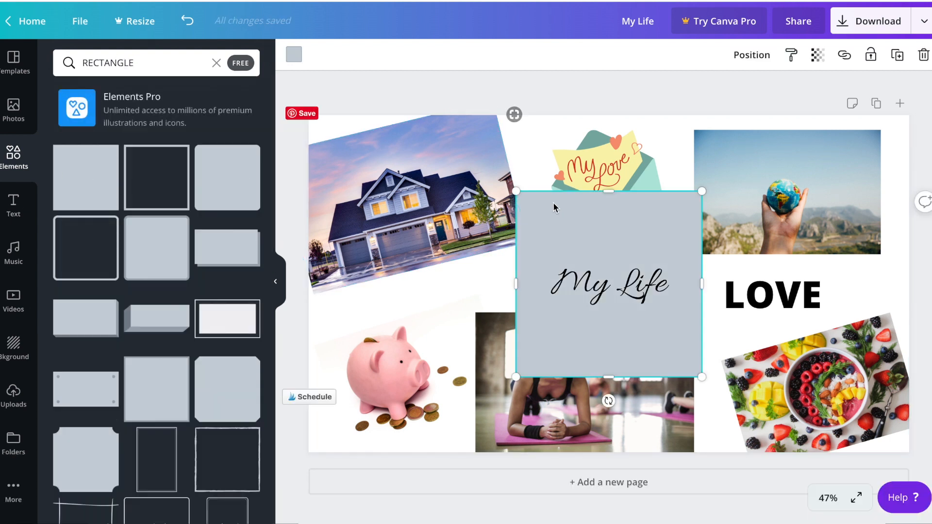
left_click_drag(610, 214, 794, 293)
left_click_drag(794, 456, 789, 325)
left_click_drag(877, 303, 838, 299)
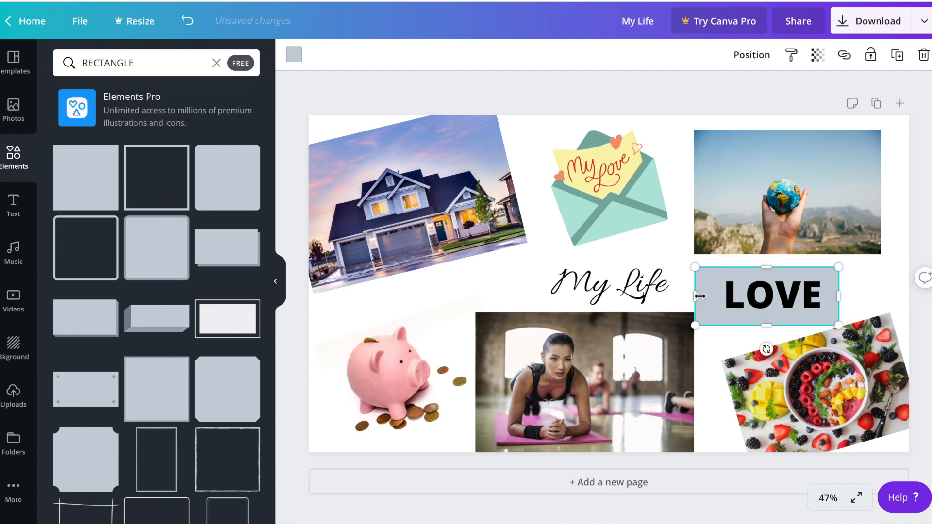
left_click_drag(702, 296, 713, 297)
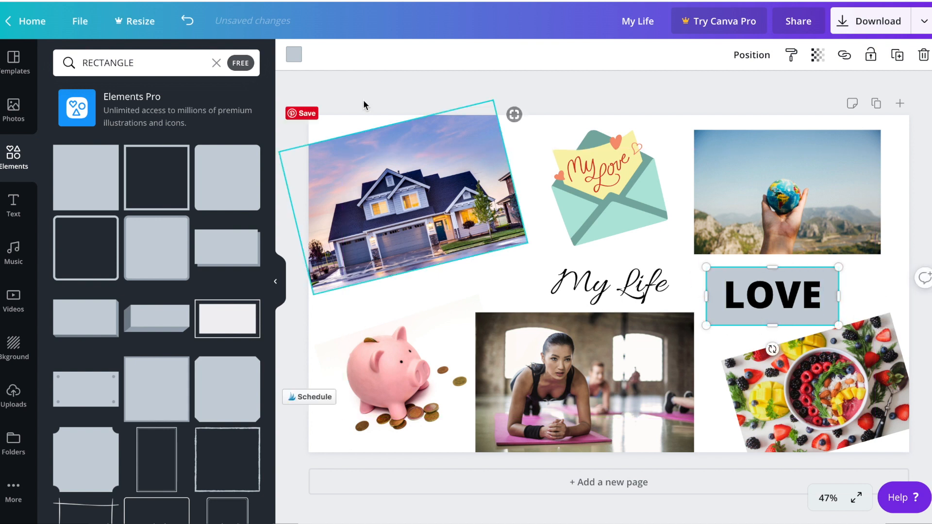
left_click(294, 56)
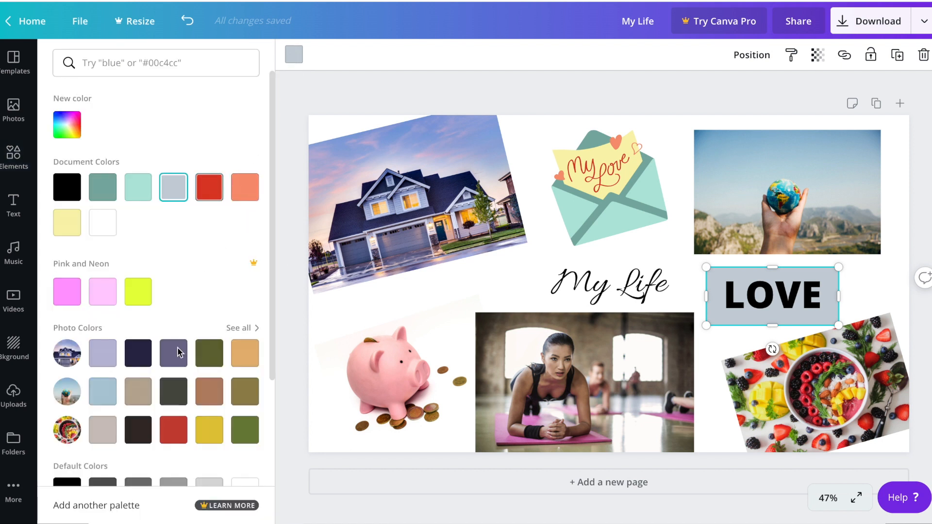
left_click(209, 189)
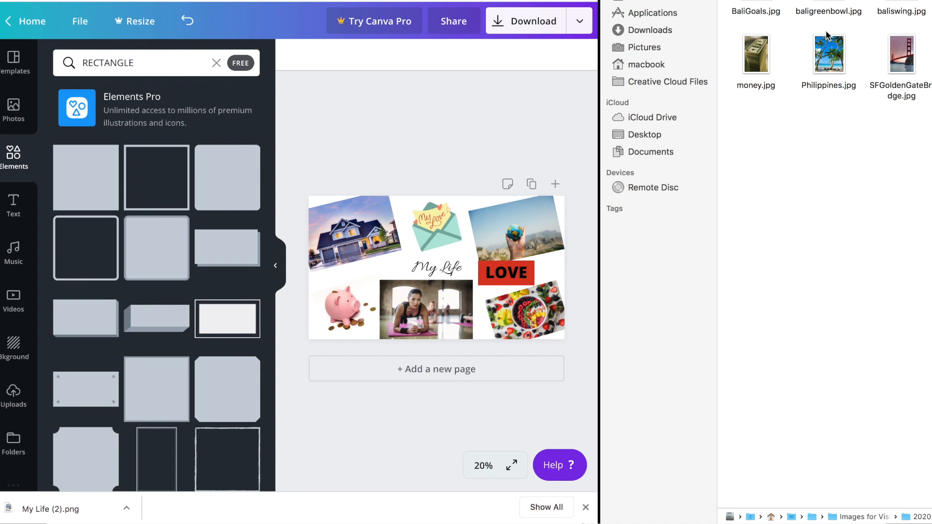
left_click(757, 3)
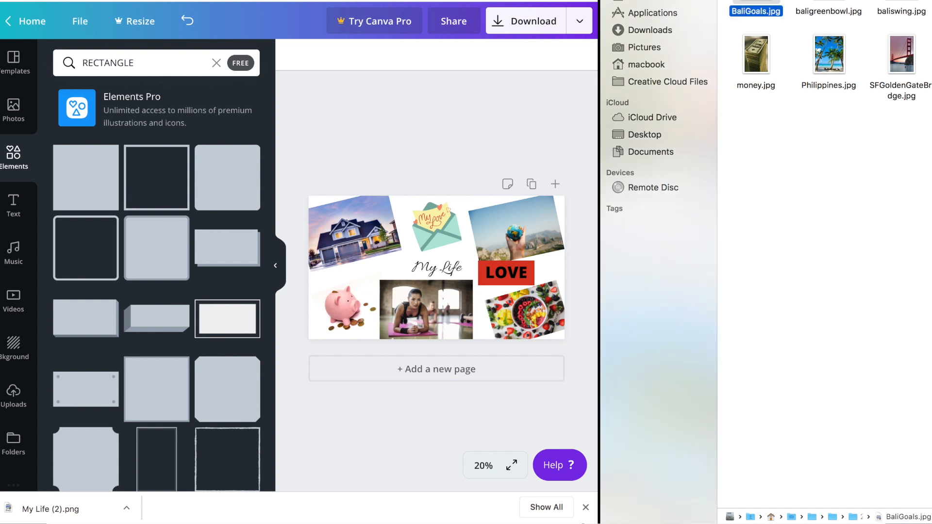
left_click(418, 167)
key("super+v")
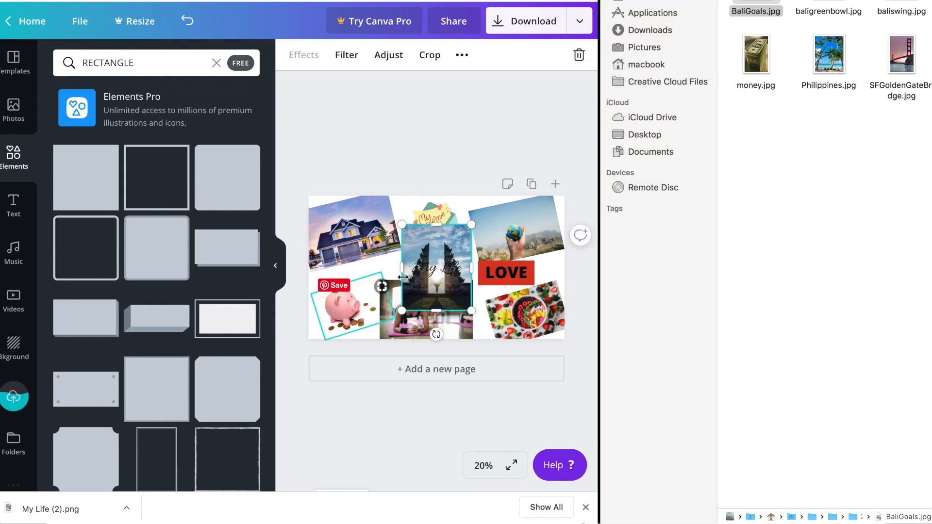
key("Delete")
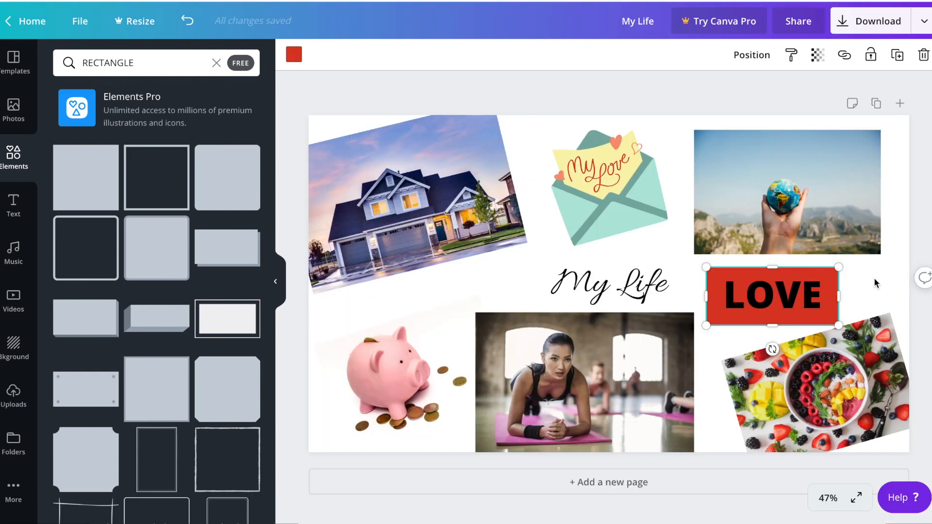
Enlarge, tilt and reposition the globe photo in the top-right corner
left_click(882, 286)
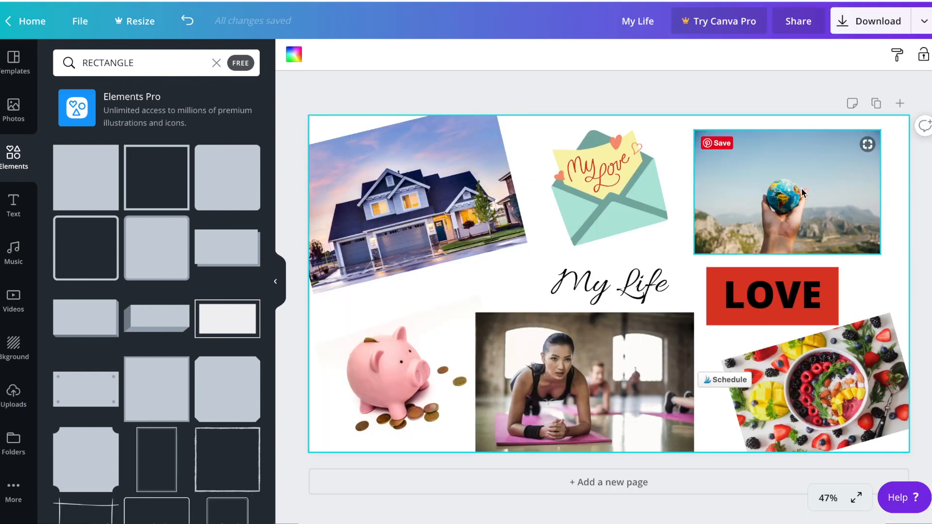
left_click(863, 228)
left_click_drag(788, 277, 827, 302)
left_click_drag(908, 232, 909, 240)
left_click(715, 105)
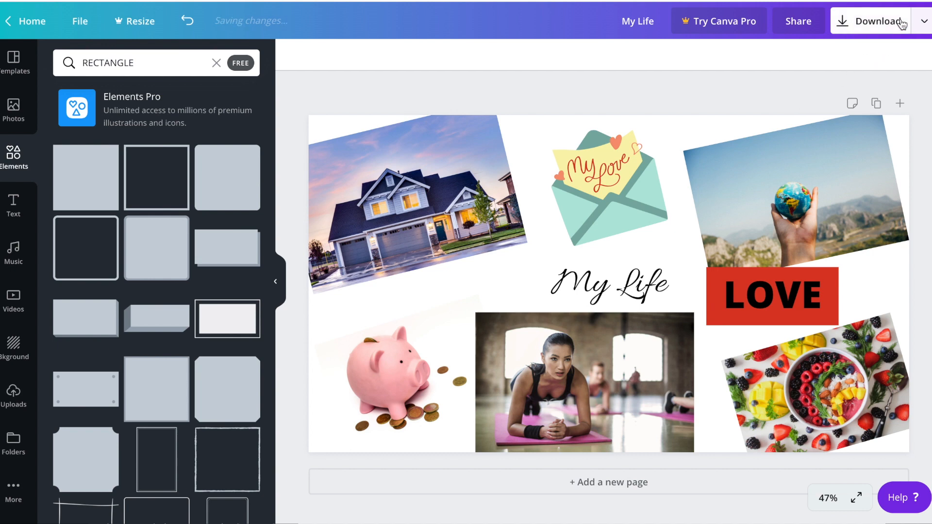
Download the finished design as a PNG file
left_click(865, 26)
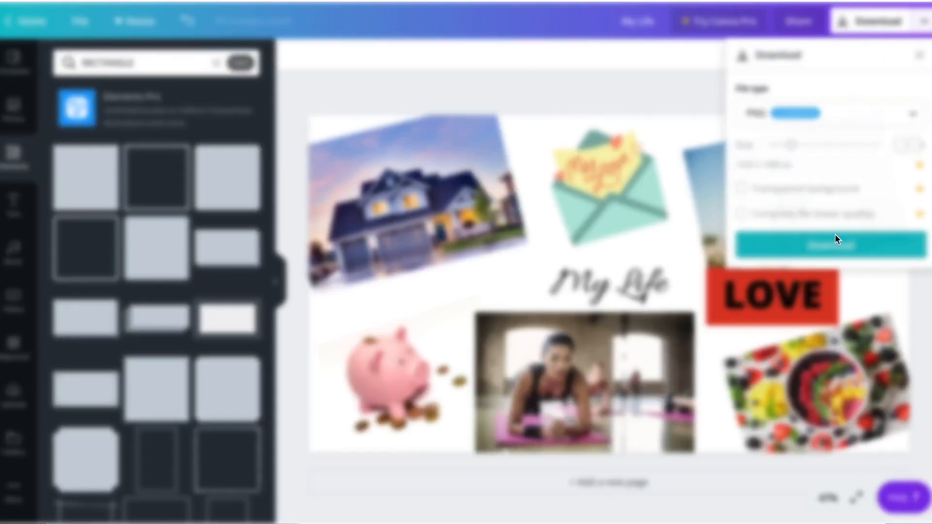
left_click(835, 235)
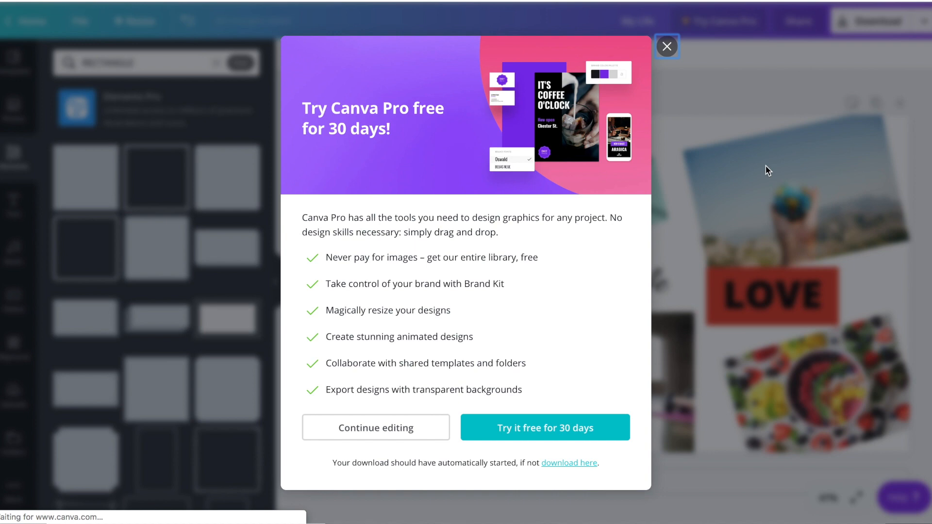
left_click(33, 494)
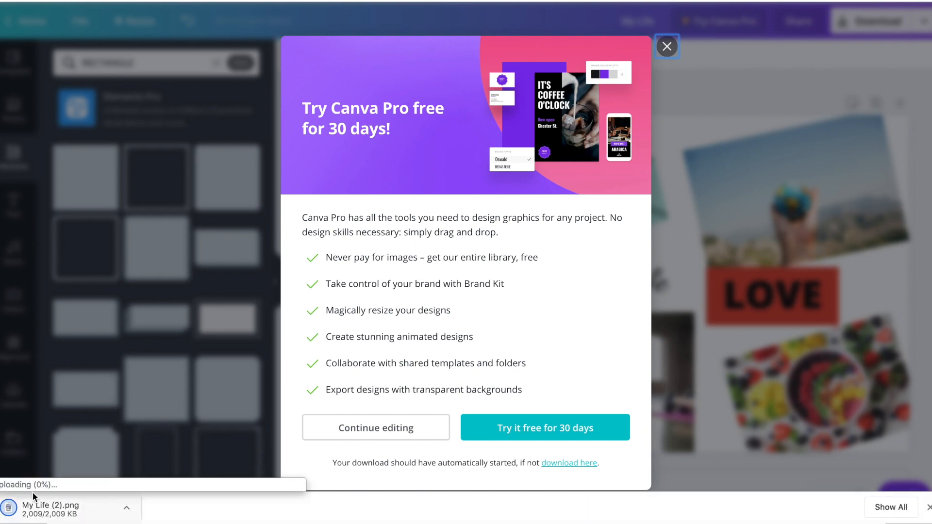